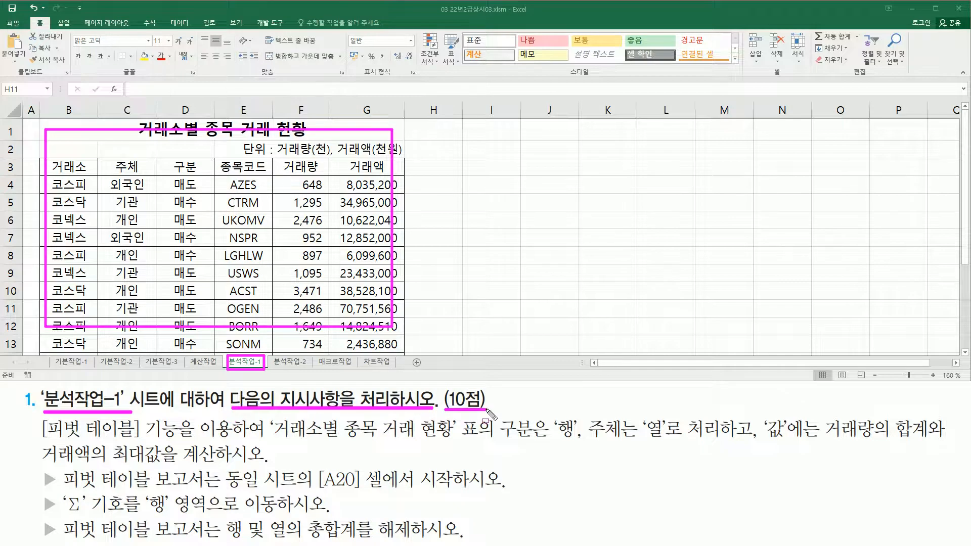
pyautogui.press('Escape')
pyautogui.moveTo(37, 416)
pyautogui.mouseDown()
pyautogui.moveTo(50, 438)
pyautogui.moveTo(585, 446)
pyautogui.mouseUp()
pyautogui.moveTo(585, 413); pyautogui.dragTo(674, 449)
pyautogui.moveTo(762, 413)
pyautogui.mouseDown()
pyautogui.moveTo(797, 450)
pyautogui.moveTo(933, 453)
pyautogui.mouseUp()
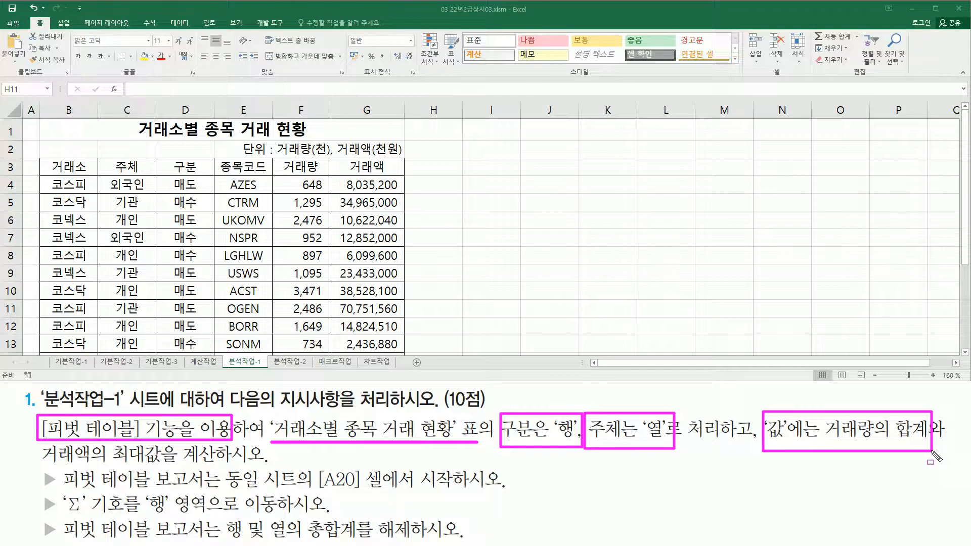
pyautogui.moveTo(38, 444)
pyautogui.mouseDown()
pyautogui.moveTo(177, 468)
pyautogui.moveTo(180, 447)
pyautogui.mouseUp()
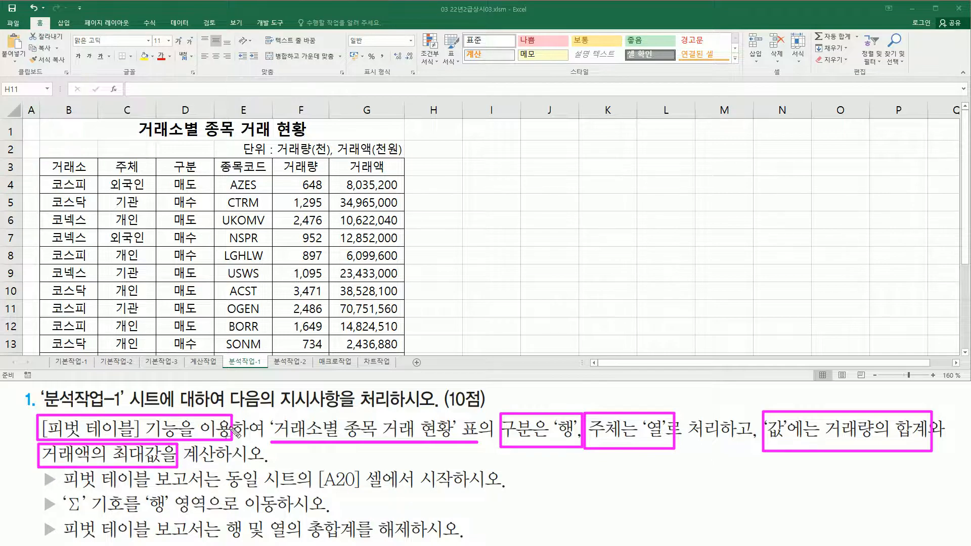
pyautogui.moveTo(66, 490); pyautogui.dragTo(498, 490)
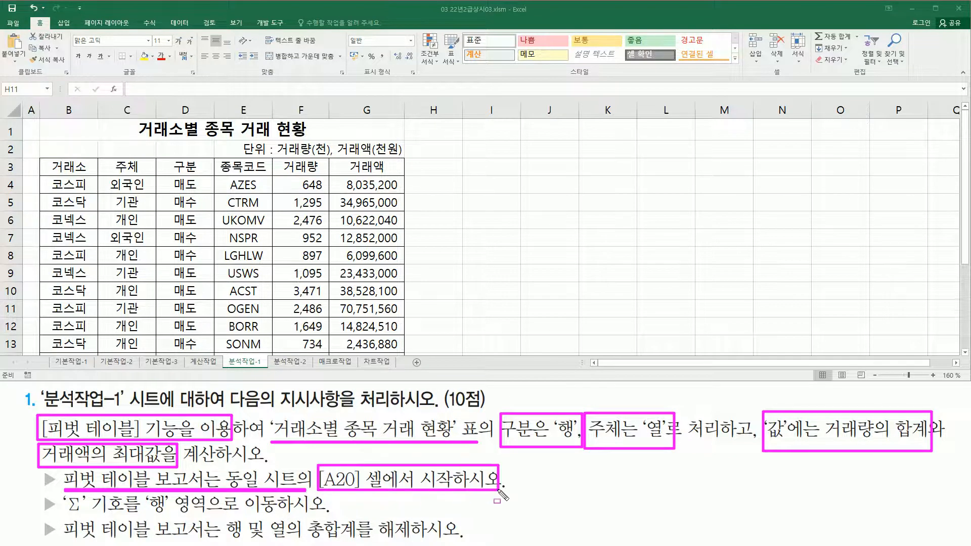
pyautogui.press('Escape')
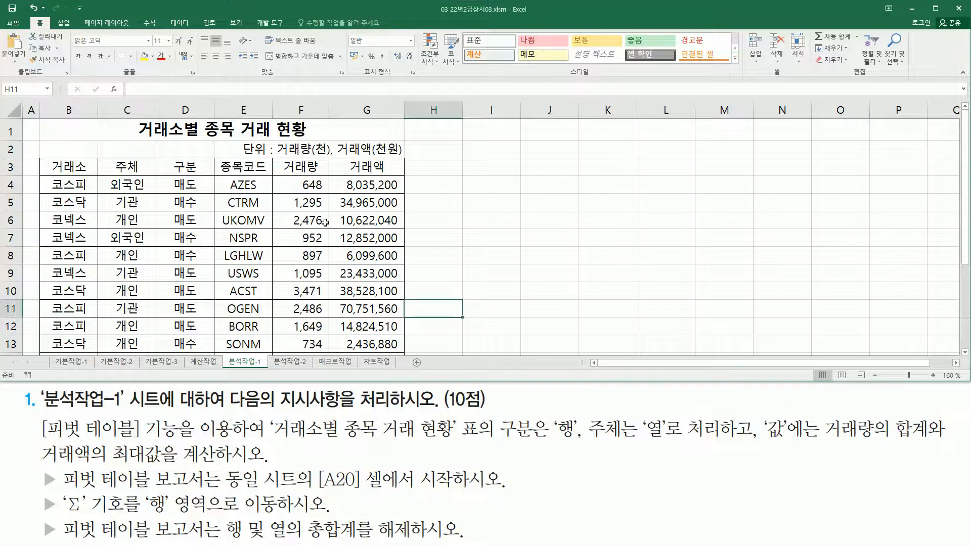
pyautogui.click(73, 168)
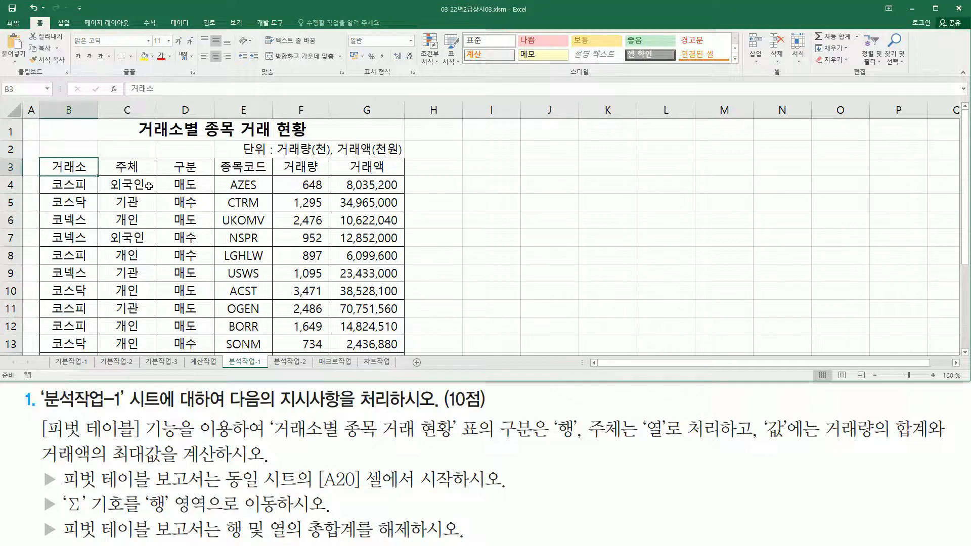
pyautogui.moveTo(78, 167); pyautogui.dragTo(391, 344)
pyautogui.scroll(-3, 368, 335)
pyautogui.scroll(5, 359, 246)
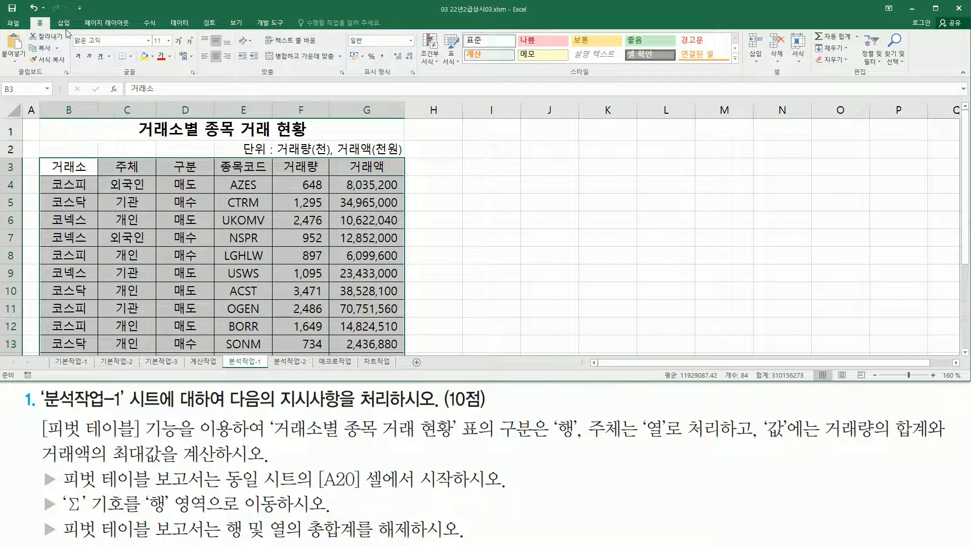
pyautogui.click(64, 24)
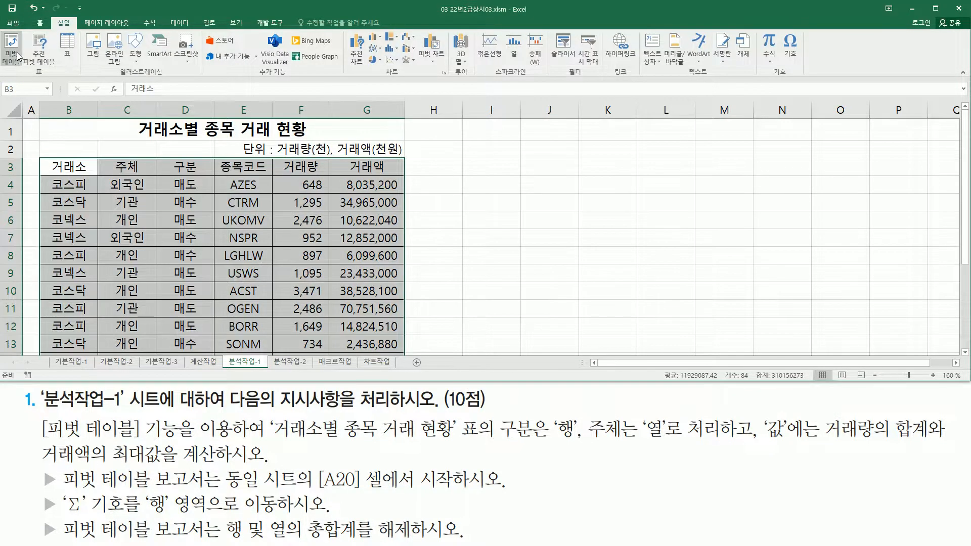
pyautogui.click(18, 56)
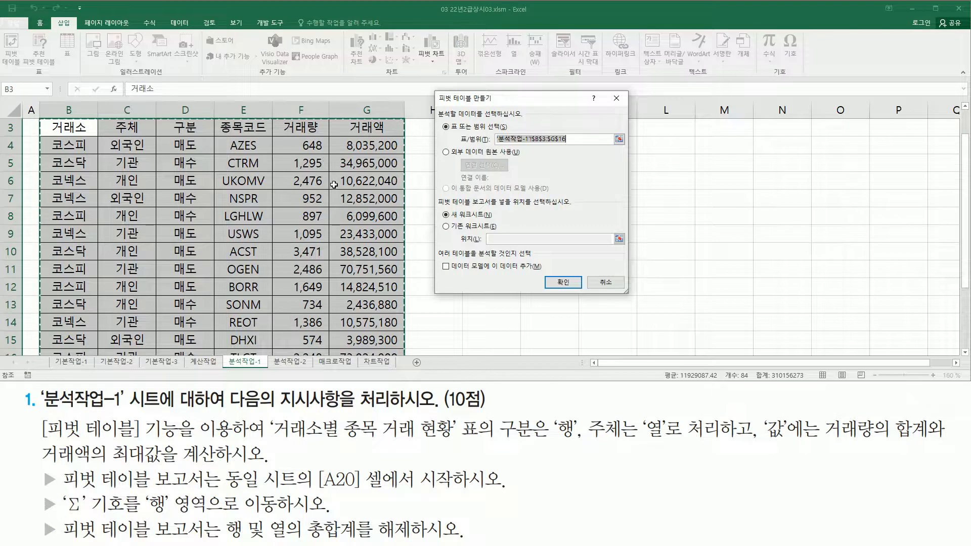
pyautogui.moveTo(435, 89)
pyautogui.mouseDown()
pyautogui.moveTo(566, 272)
pyautogui.moveTo(633, 298)
pyautogui.mouseUp()
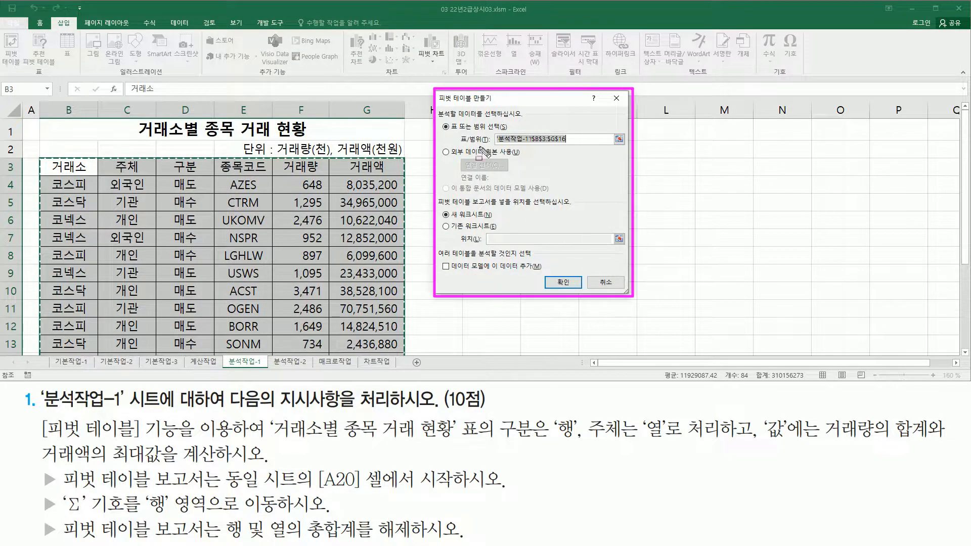
pyautogui.moveTo(442, 118); pyautogui.dragTo(523, 119)
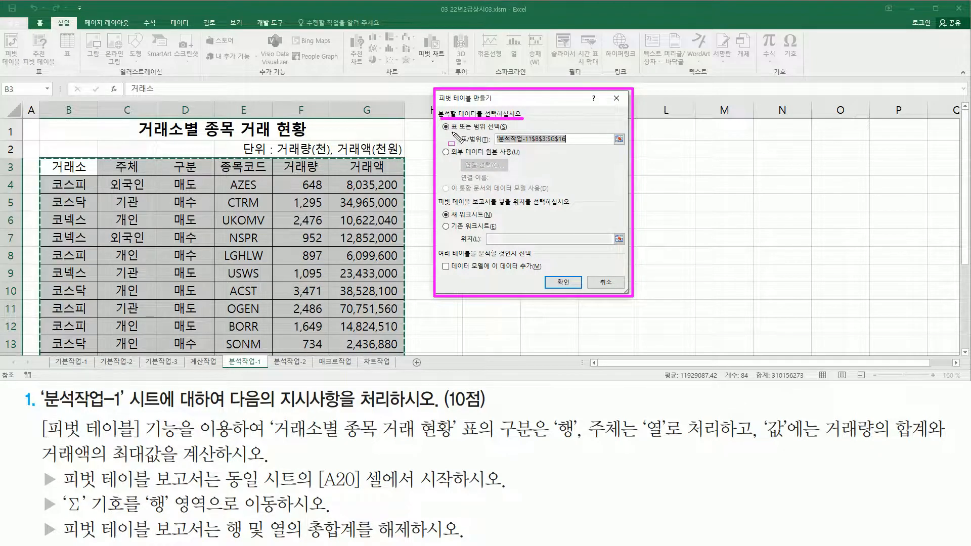
pyautogui.moveTo(451, 133); pyautogui.dragTo(565, 144)
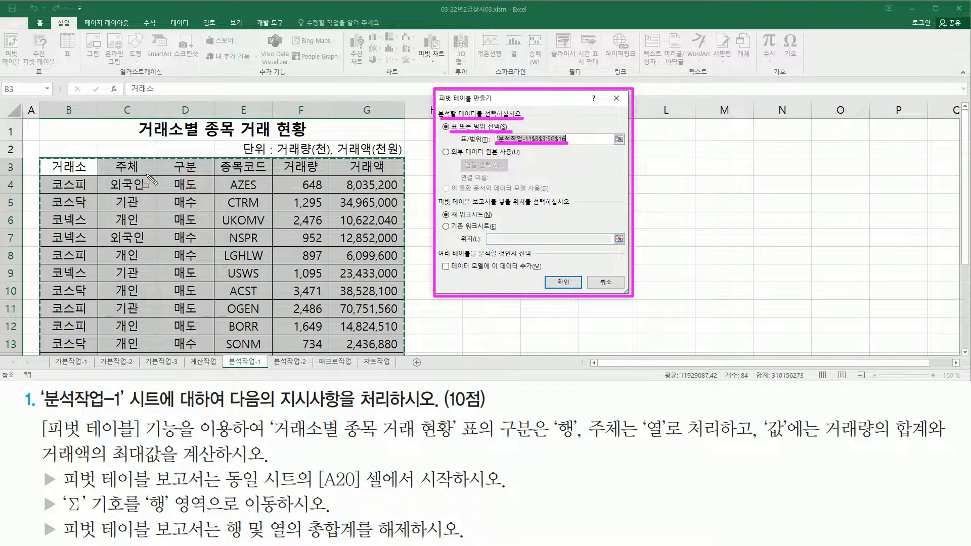
pyautogui.click(50, 162)
pyautogui.moveTo(49, 162)
pyautogui.mouseDown()
pyautogui.moveTo(307, 293)
pyautogui.moveTo(396, 361)
pyautogui.mouseUp()
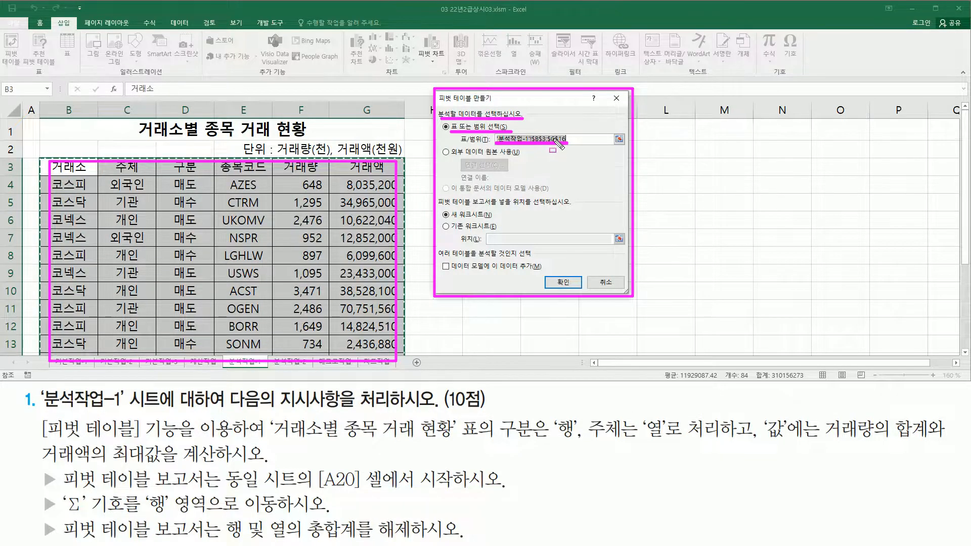
pyautogui.click(617, 98)
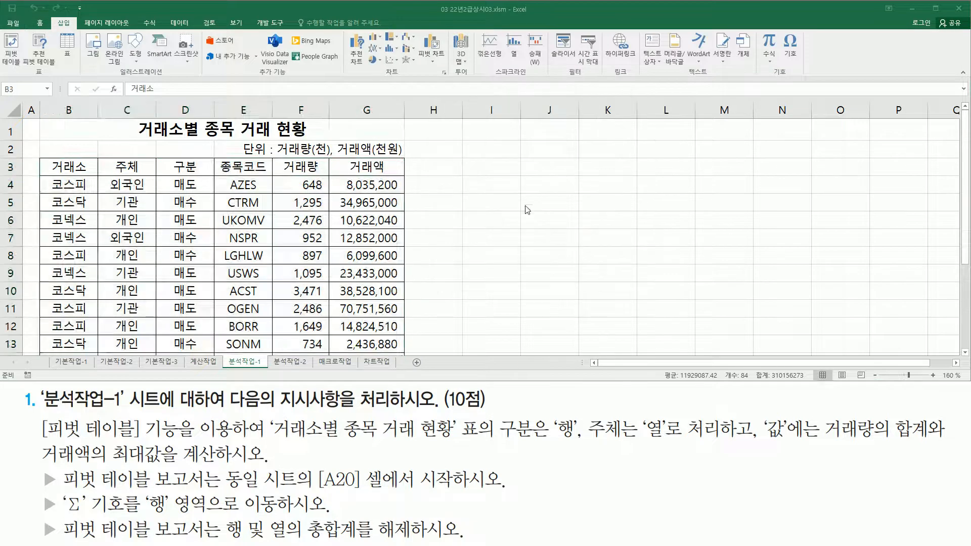
pyautogui.click(357, 222)
pyautogui.click(217, 225)
pyautogui.click(151, 250)
pyautogui.click(194, 305)
pyautogui.click(292, 253)
pyautogui.click(224, 226)
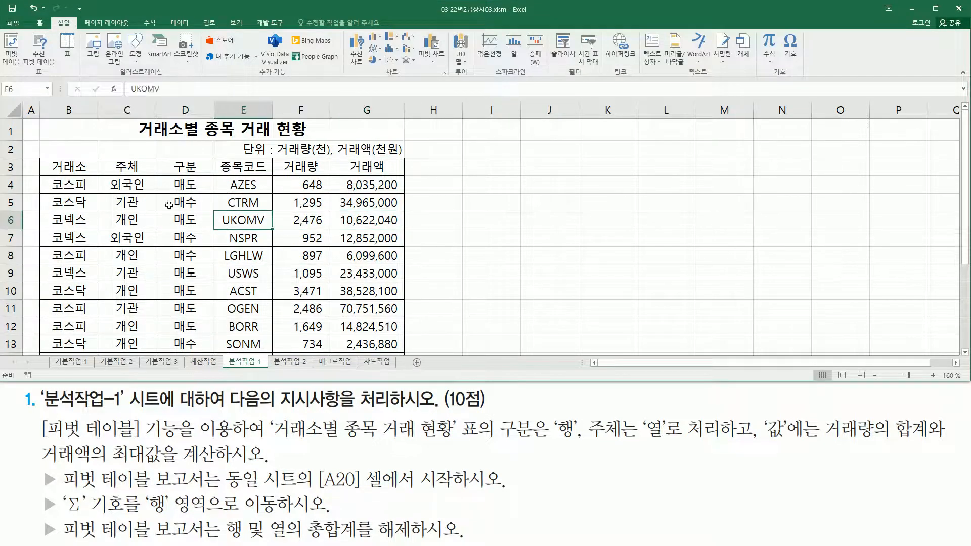
pyautogui.click(16, 62)
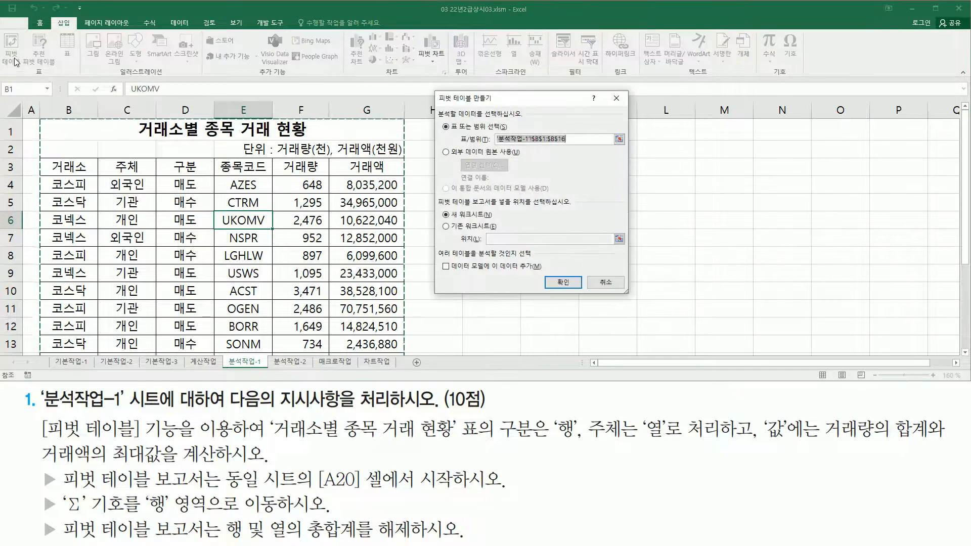
pyautogui.moveTo(459, 133); pyautogui.dragTo(573, 150)
pyautogui.moveTo(140, 120); pyautogui.dragTo(302, 138)
pyautogui.moveTo(241, 143); pyautogui.dragTo(396, 155)
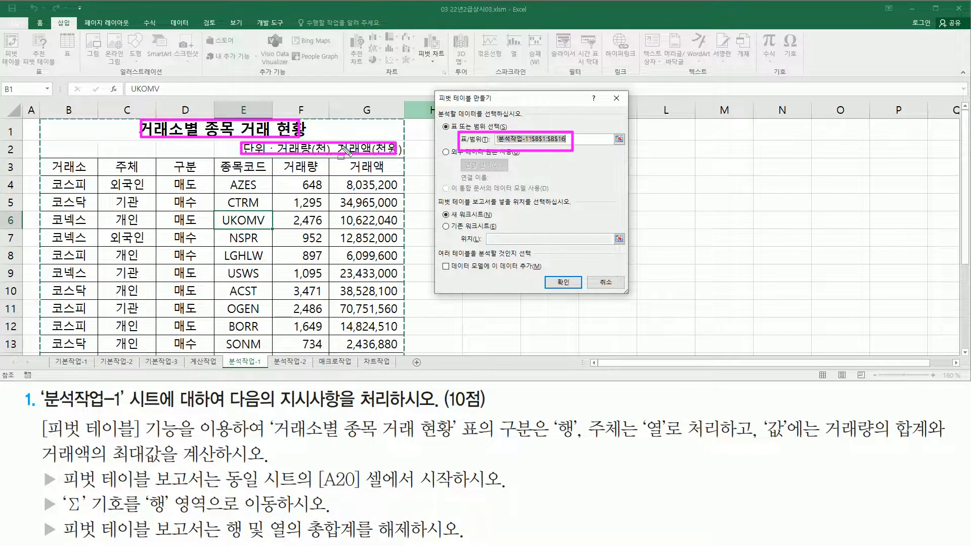
pyautogui.press('Escape')
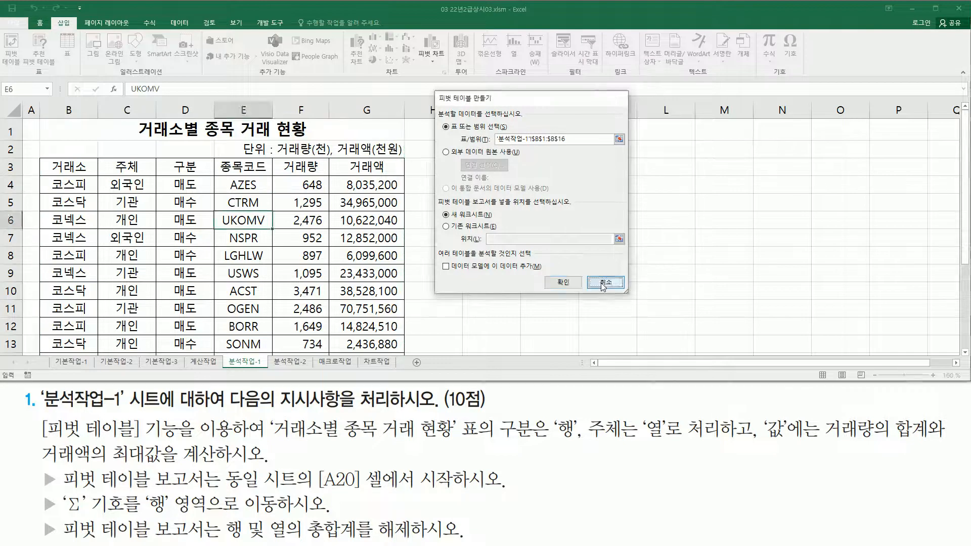
pyautogui.click(605, 282)
pyautogui.moveTo(49, 163)
pyautogui.mouseDown()
pyautogui.moveTo(352, 230)
pyautogui.moveTo(404, 357)
pyautogui.mouseUp()
pyautogui.moveTo(252, 142); pyautogui.dragTo(341, 154)
pyautogui.moveTo(140, 122); pyautogui.dragTo(288, 138)
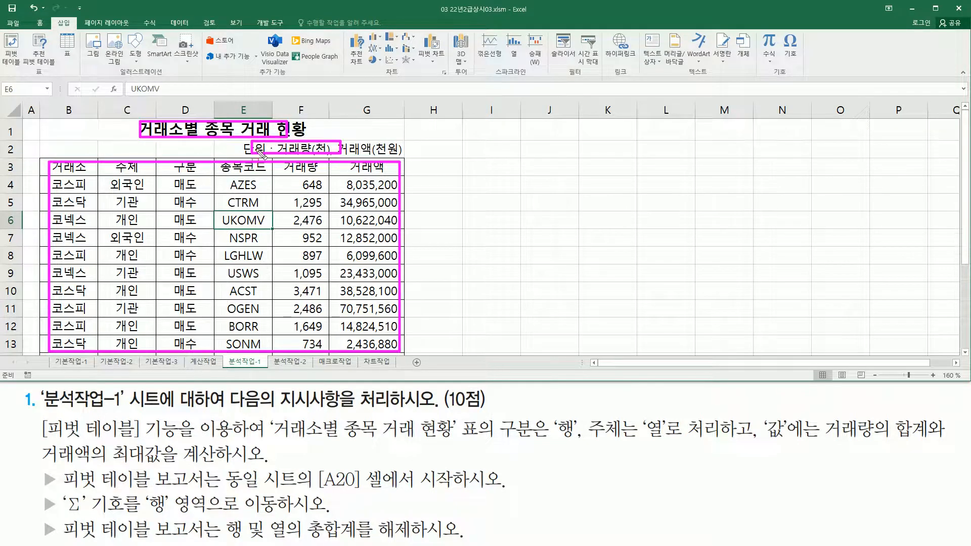
pyautogui.press('Escape')
pyautogui.click(177, 204)
pyautogui.click(175, 235)
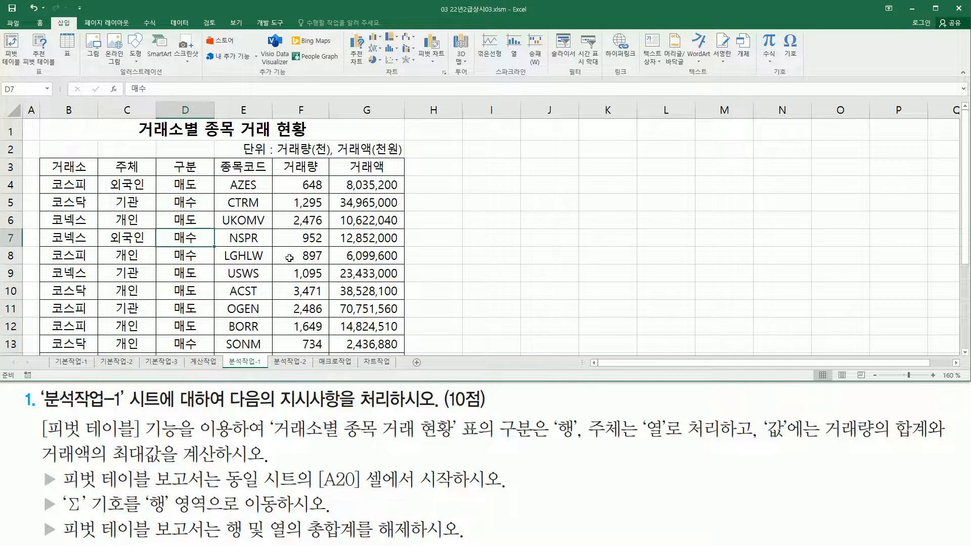
pyautogui.click(300, 252)
pyautogui.click(261, 285)
pyautogui.click(140, 253)
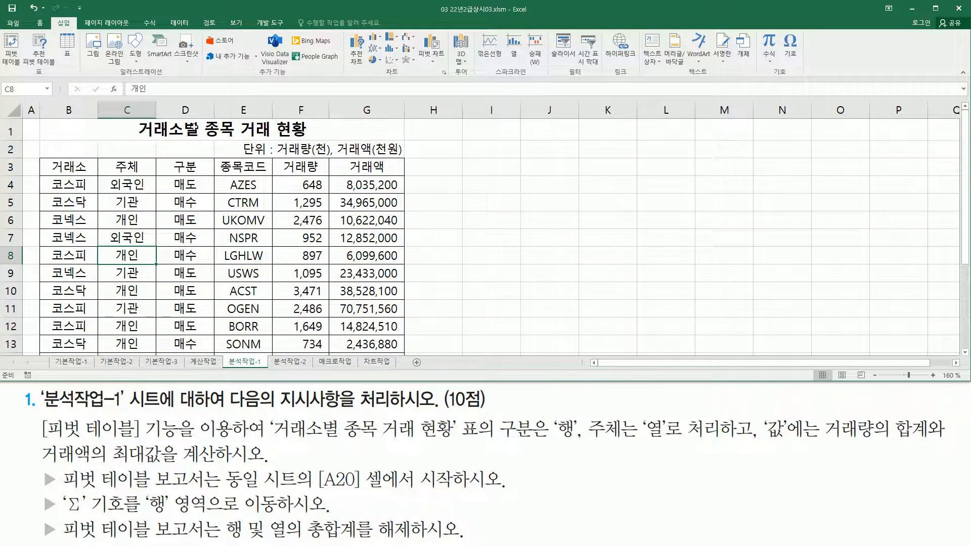
# - Start a PivotTable using the data range B3:G16, including its header row, on the 분석작업-1 sheet as the source
pyautogui.click(84, 186)
pyautogui.moveTo(84, 170); pyautogui.dragTo(371, 326)
pyautogui.scroll(2, 263, 264)
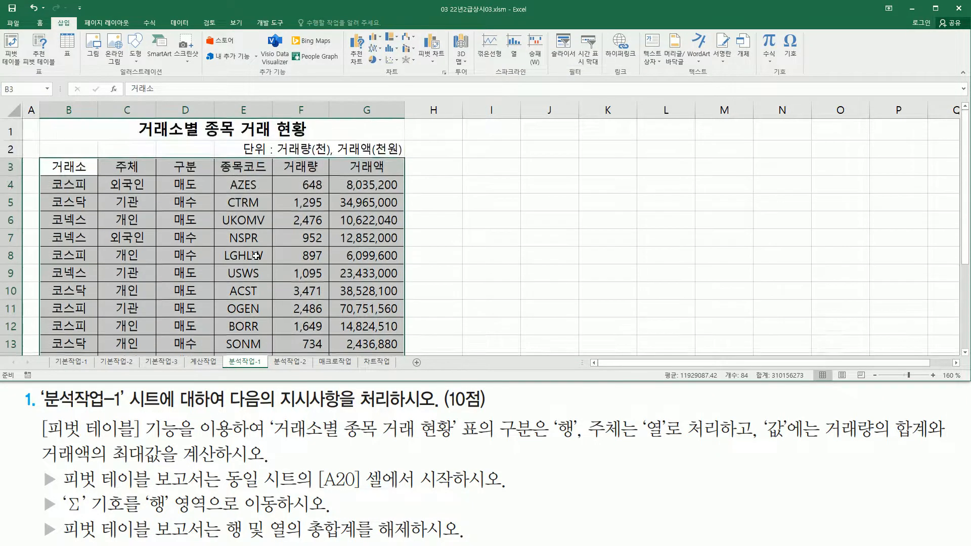
pyautogui.click(11, 48)
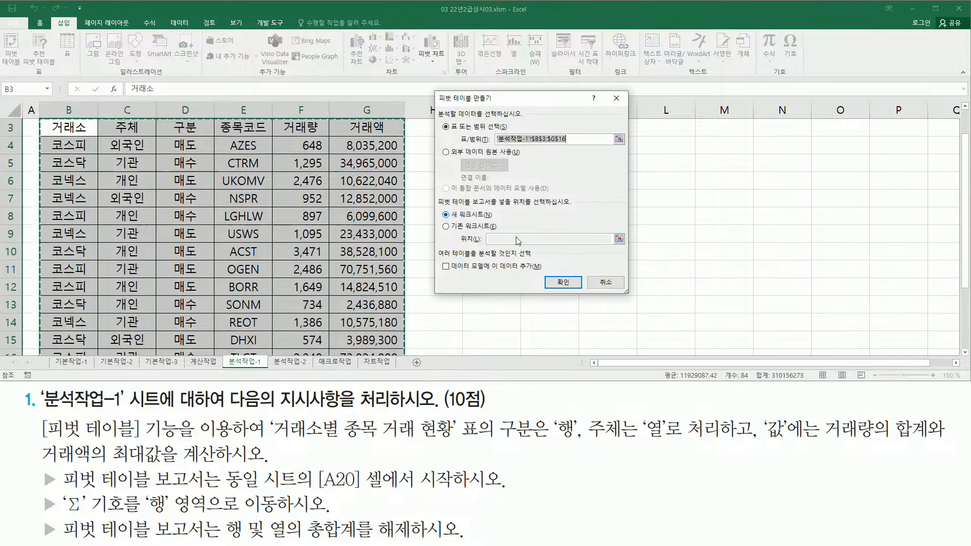
pyautogui.scroll(1, 337, 202)
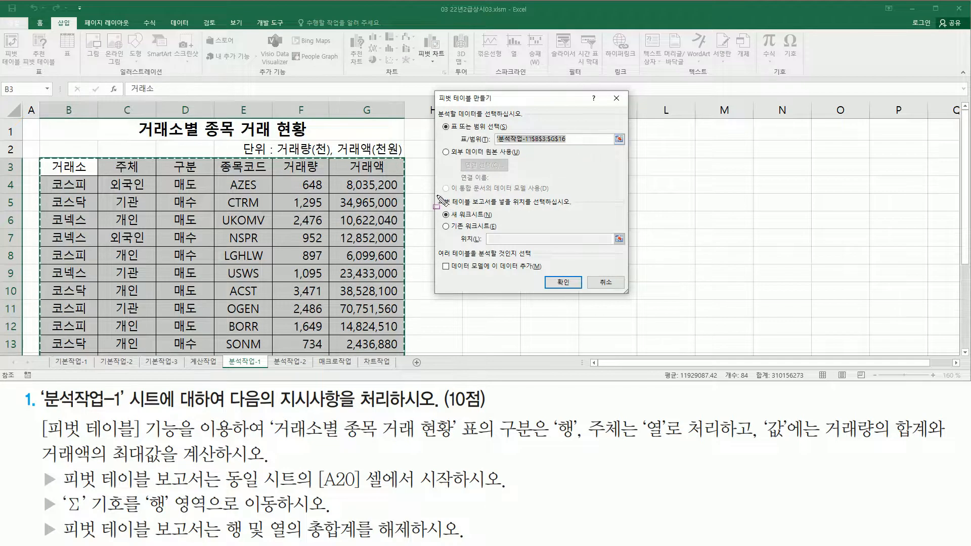
# - Place the PivotTable report on the existing worksheet starting at cell A20 and create it
pyautogui.moveTo(438, 199); pyautogui.dragTo(573, 208)
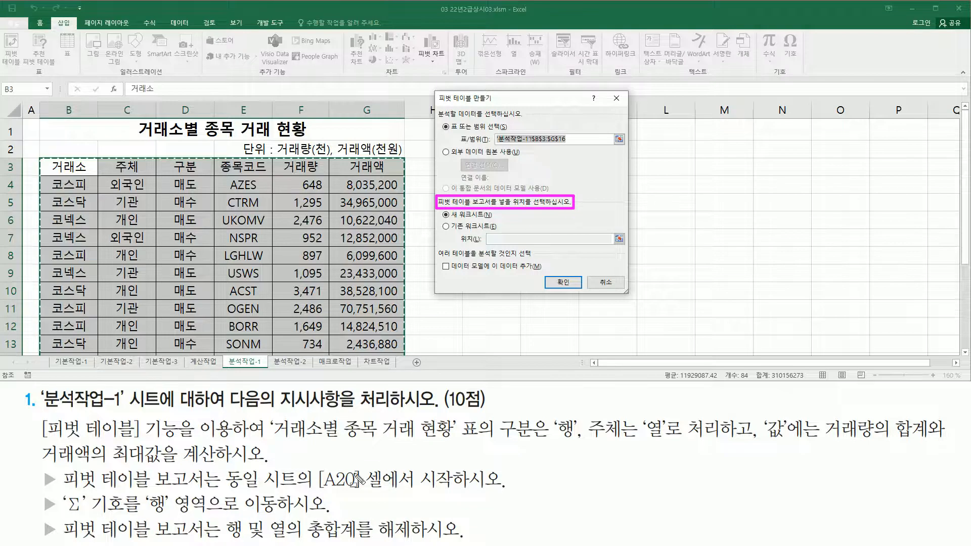
pyautogui.moveTo(223, 467)
pyautogui.mouseDown()
pyautogui.moveTo(377, 489)
pyautogui.moveTo(507, 490)
pyautogui.mouseUp()
pyautogui.moveTo(447, 231); pyautogui.dragTo(497, 231)
pyautogui.click(470, 227)
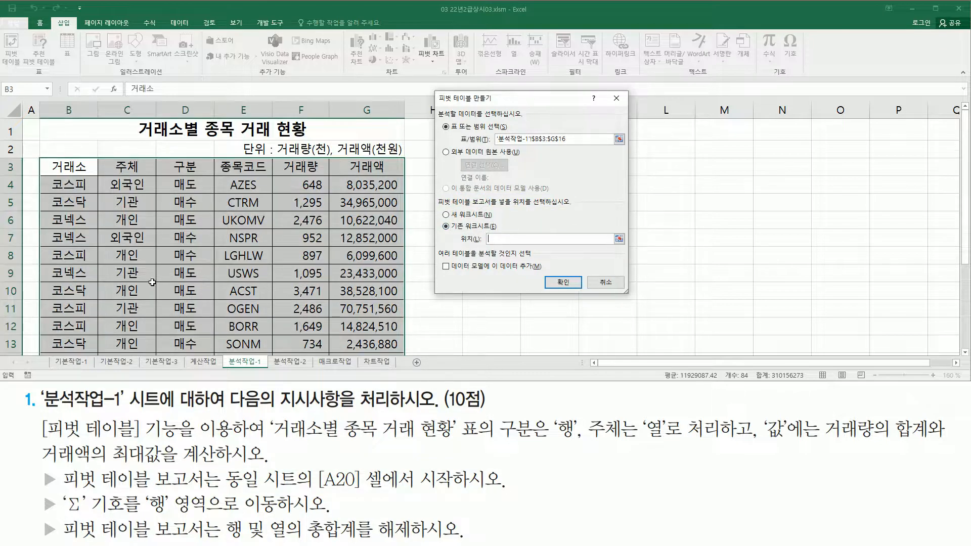
pyautogui.scroll(-6, 138, 282)
pyautogui.scroll(3, 143, 198)
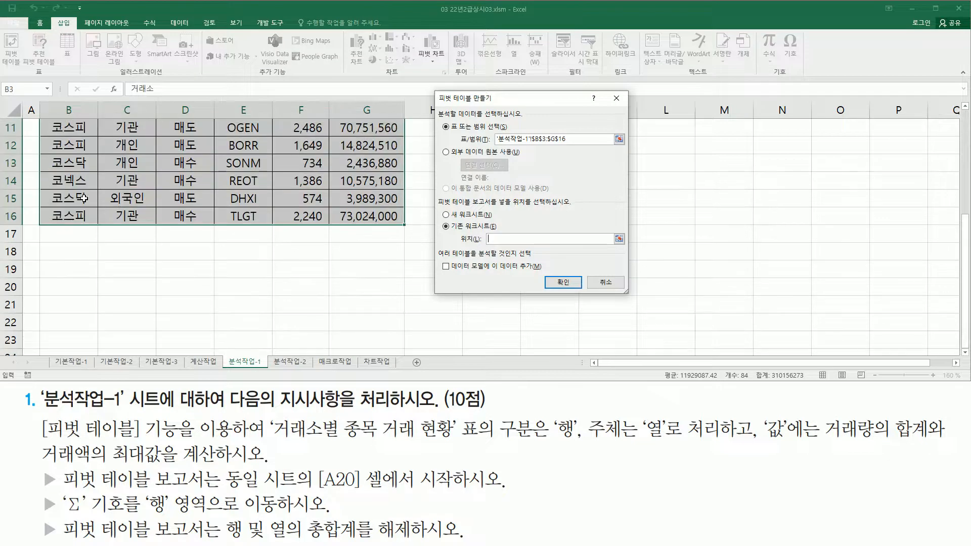
pyautogui.click(66, 287)
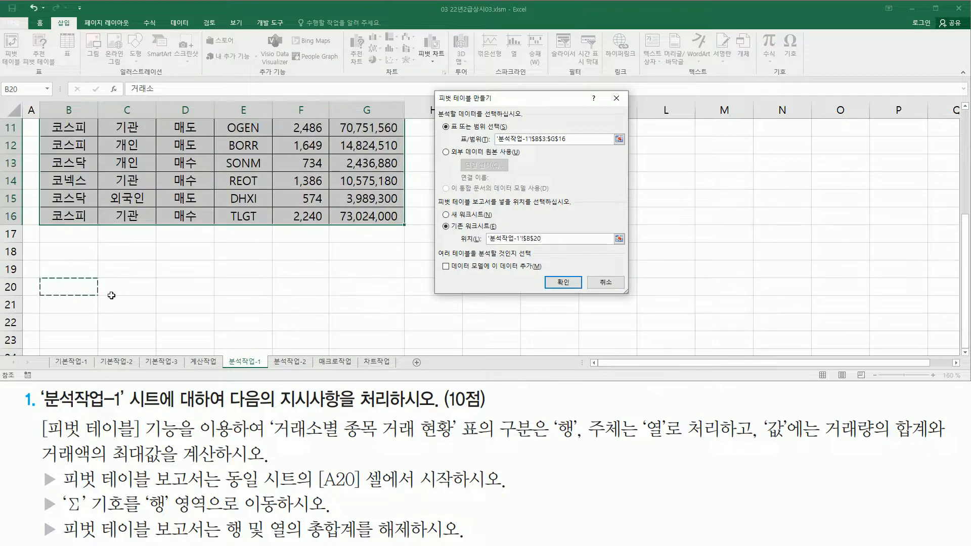
pyautogui.click(35, 287)
pyautogui.click(563, 282)
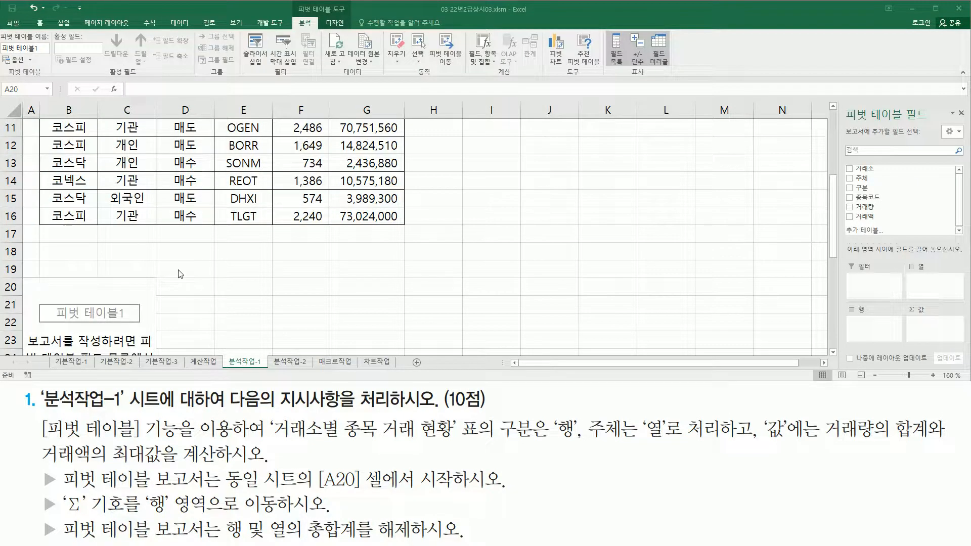
pyautogui.scroll(-3, 179, 272)
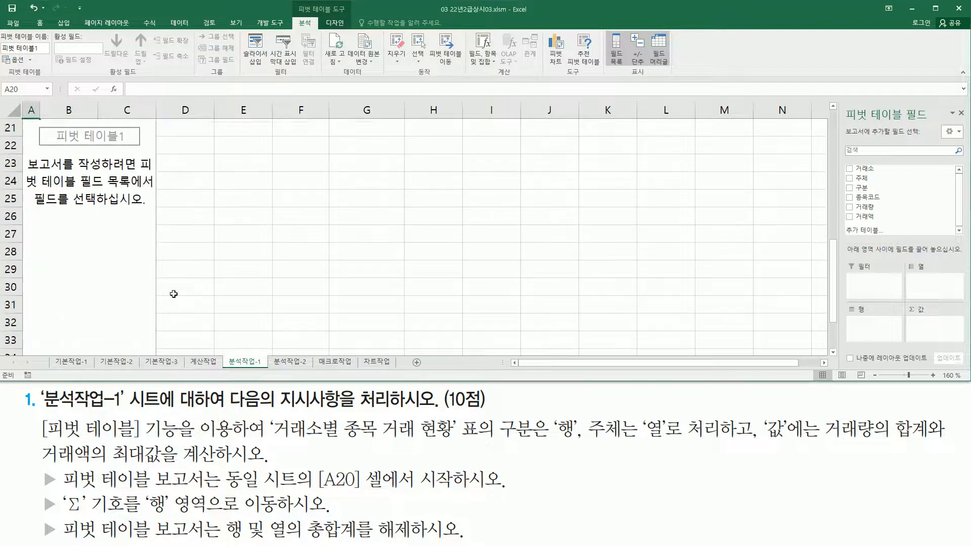
pyautogui.scroll(3, 142, 233)
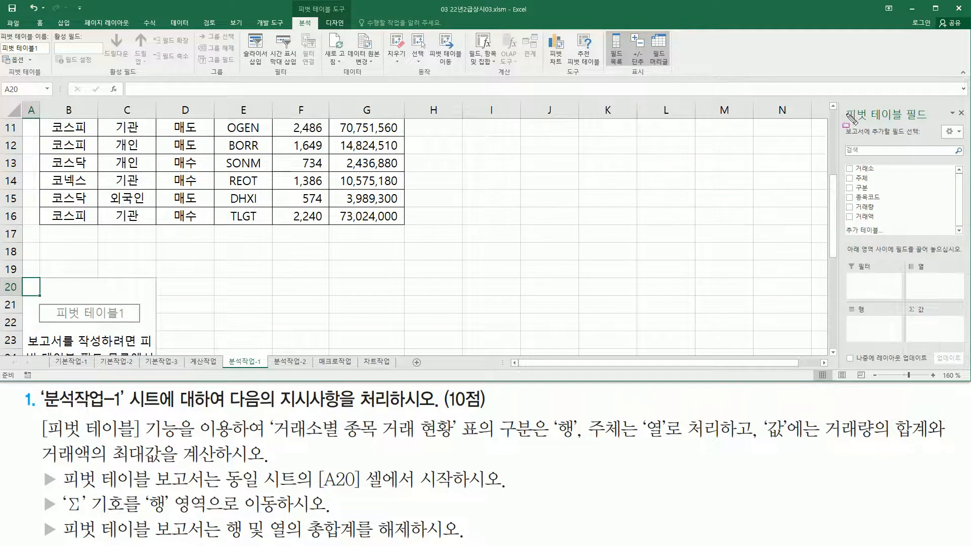
pyautogui.moveTo(838, 102)
pyautogui.mouseDown()
pyautogui.moveTo(968, 336)
pyautogui.moveTo(967, 359)
pyautogui.mouseUp()
pyautogui.moveTo(846, 164)
pyautogui.mouseDown()
pyautogui.moveTo(863, 215)
pyautogui.moveTo(888, 228)
pyautogui.mouseUp()
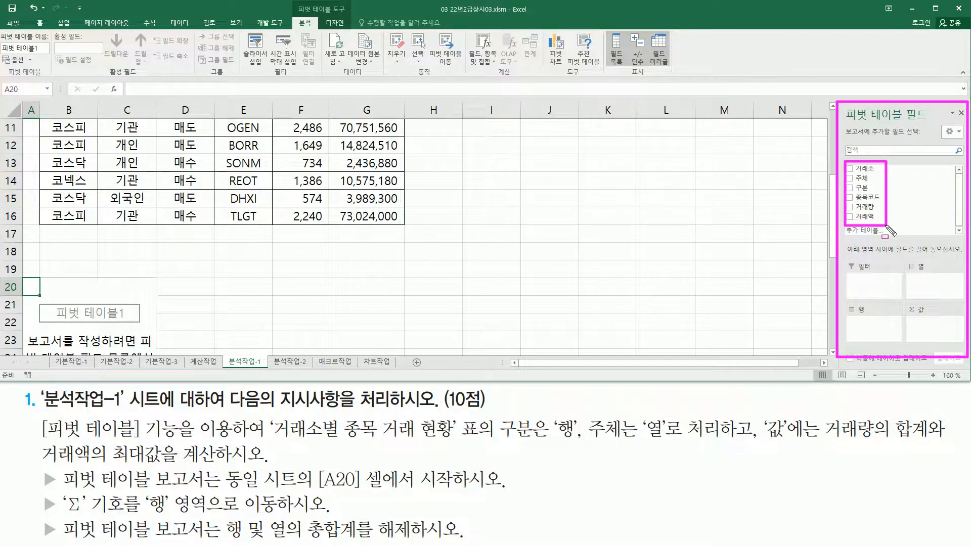
pyautogui.moveTo(844, 260)
pyautogui.mouseDown()
pyautogui.moveTo(857, 288)
pyautogui.moveTo(961, 344)
pyautogui.mouseUp()
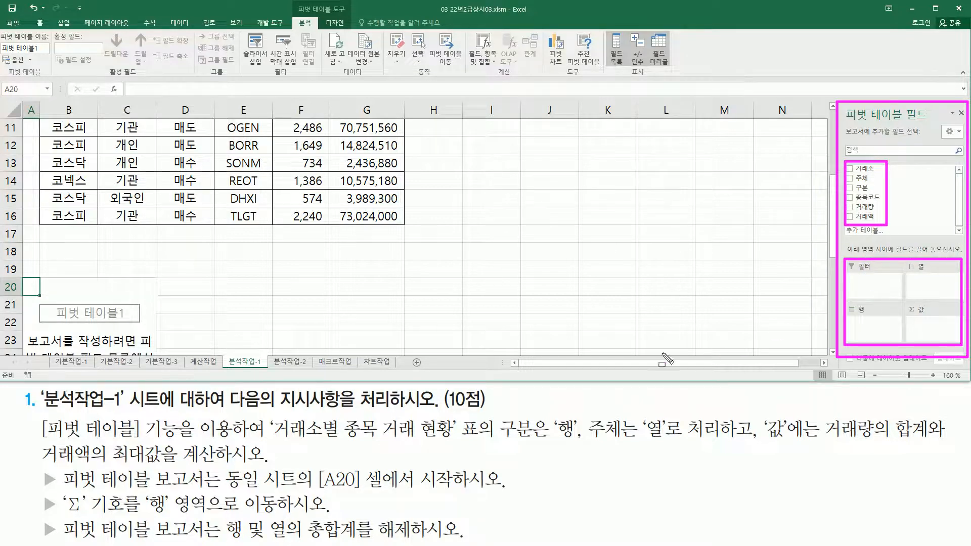
pyautogui.press('Escape')
pyautogui.moveTo(499, 414); pyautogui.dragTo(581, 448)
pyautogui.moveTo(588, 414)
pyautogui.mouseDown()
pyautogui.moveTo(660, 453)
pyautogui.moveTo(733, 462)
pyautogui.mouseUp()
pyautogui.press('Escape')
# - Assign the 구분 field to the PivotTable's rows and the 주체 field to its columns
pyautogui.click(867, 189)
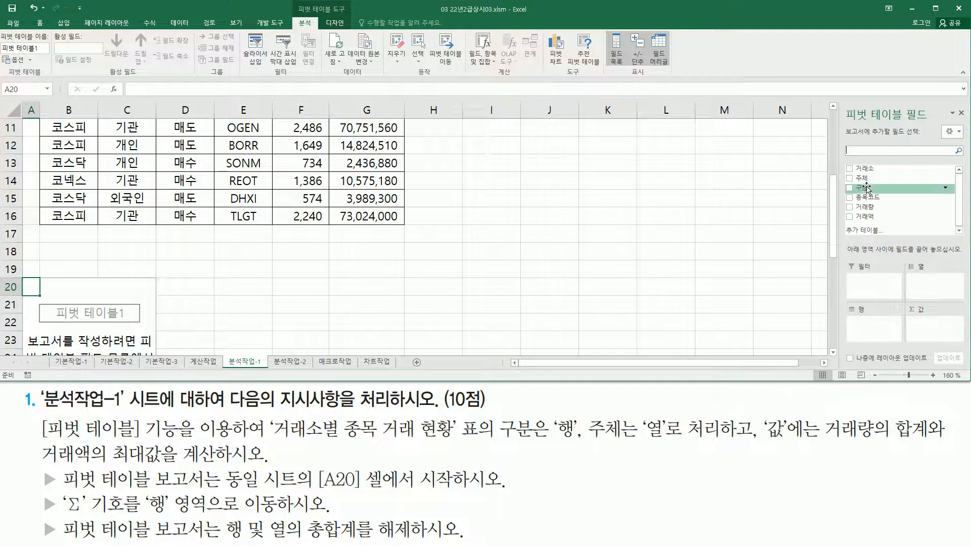
pyautogui.moveTo(866, 190); pyautogui.dragTo(884, 331)
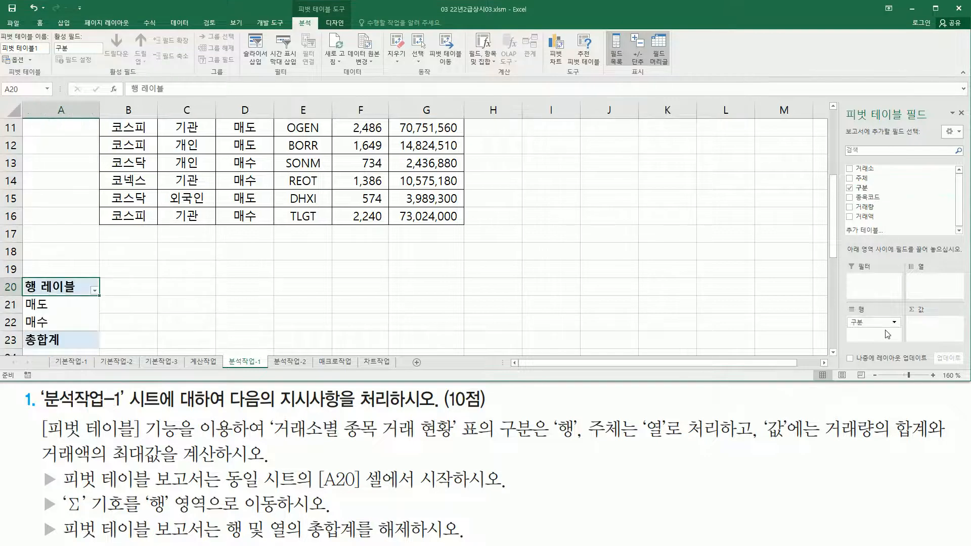
pyautogui.moveTo(869, 181); pyautogui.dragTo(938, 297)
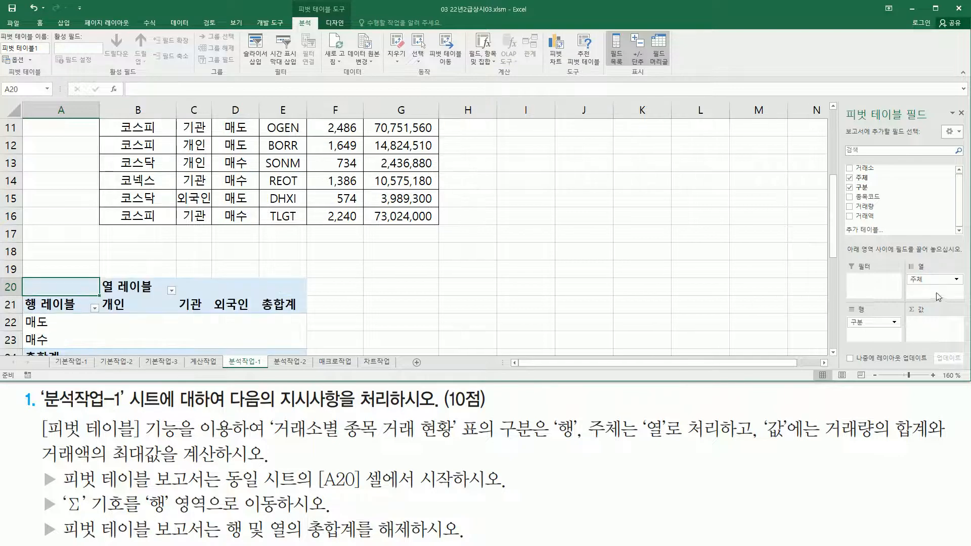
# - Add the 거래량 and 거래액 fields to the PivotTable's values area, with 거래량 first
pyautogui.moveTo(767, 410)
pyautogui.mouseDown()
pyautogui.moveTo(808, 446)
pyautogui.moveTo(878, 443)
pyautogui.mouseUp()
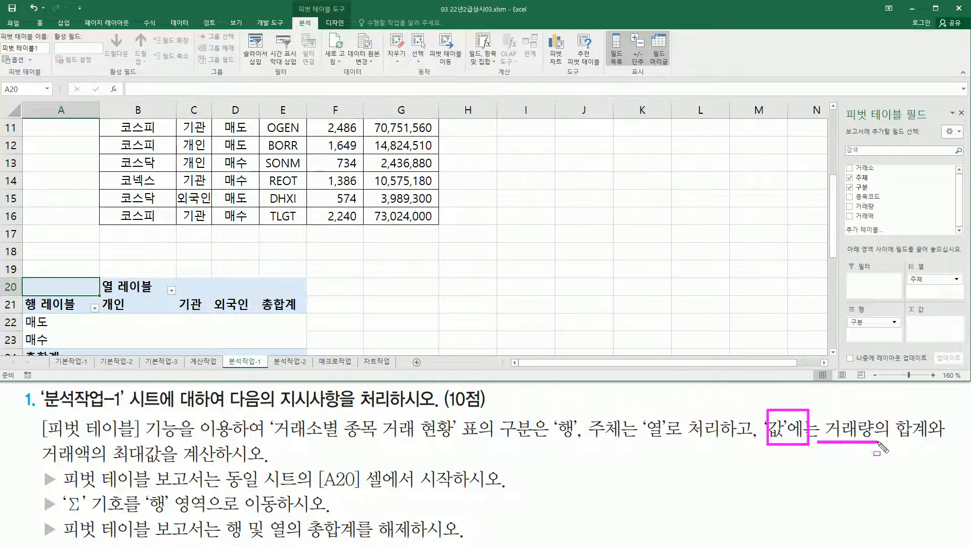
pyautogui.moveTo(44, 460); pyautogui.dragTo(104, 460)
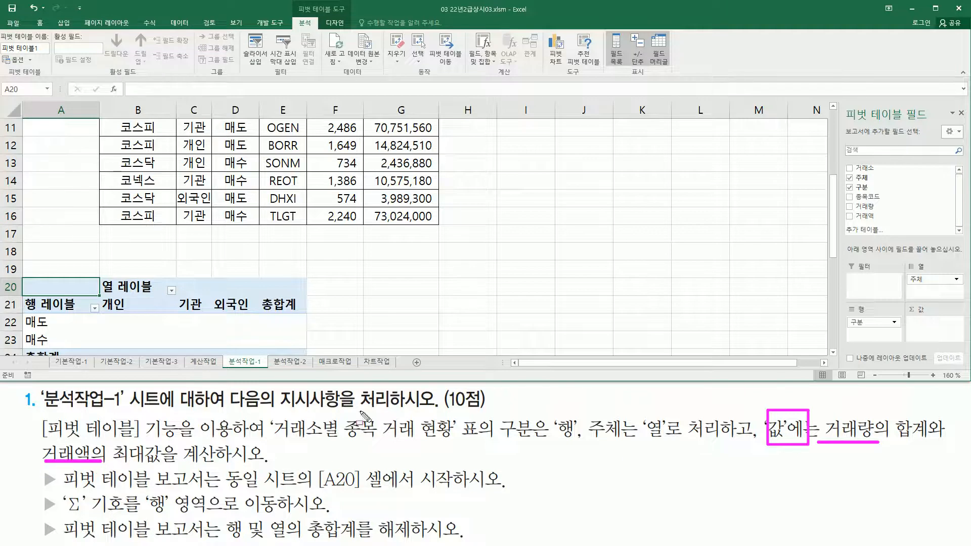
pyautogui.press('Escape')
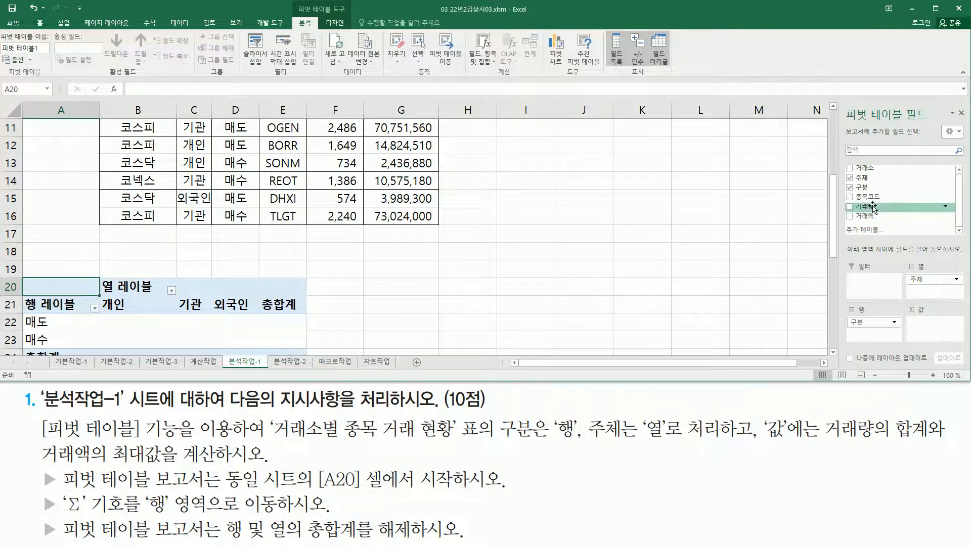
pyautogui.moveTo(858, 208); pyautogui.dragTo(929, 328)
pyautogui.moveTo(40, 440)
pyautogui.mouseDown()
pyautogui.moveTo(68, 464)
pyautogui.moveTo(97, 465)
pyautogui.mouseUp()
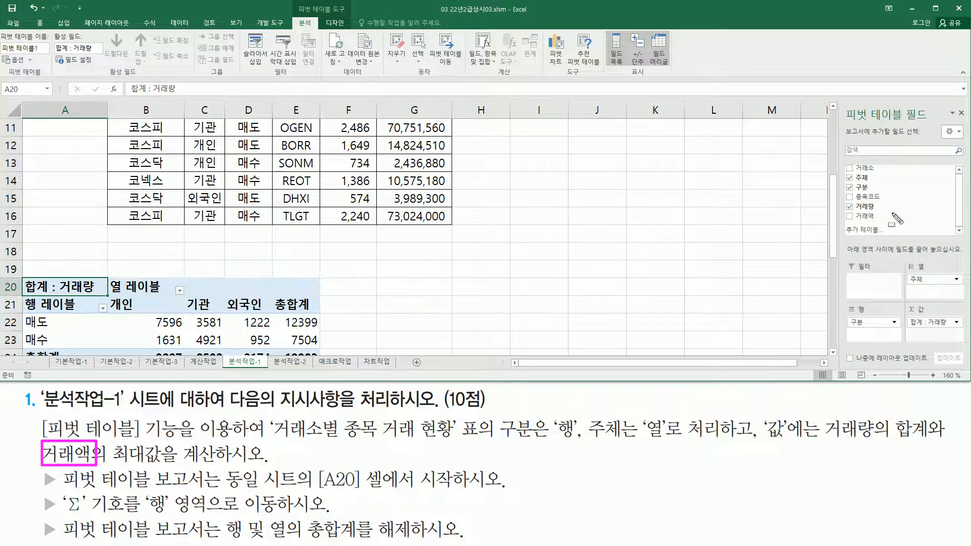
pyautogui.moveTo(864, 218); pyautogui.dragTo(895, 233)
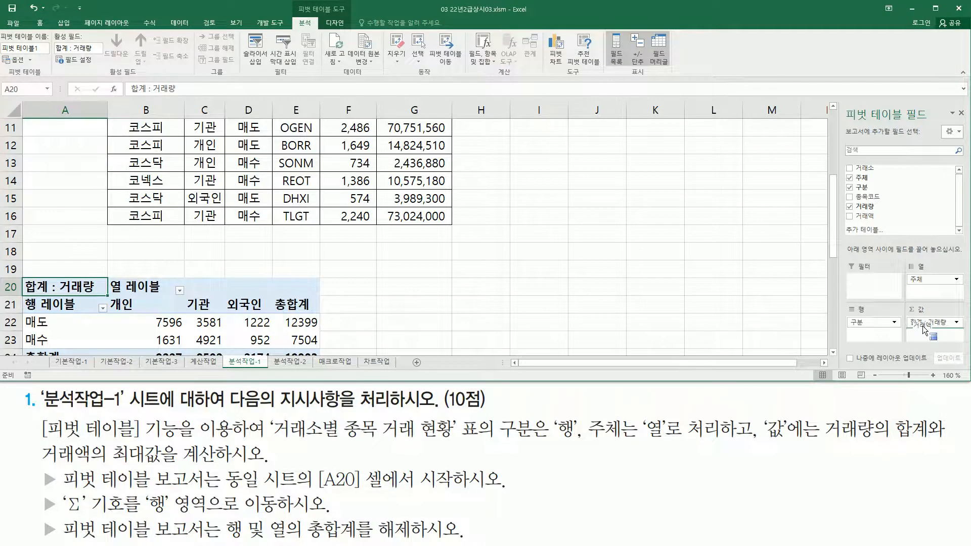
pyautogui.moveTo(927, 331); pyautogui.dragTo(928, 333)
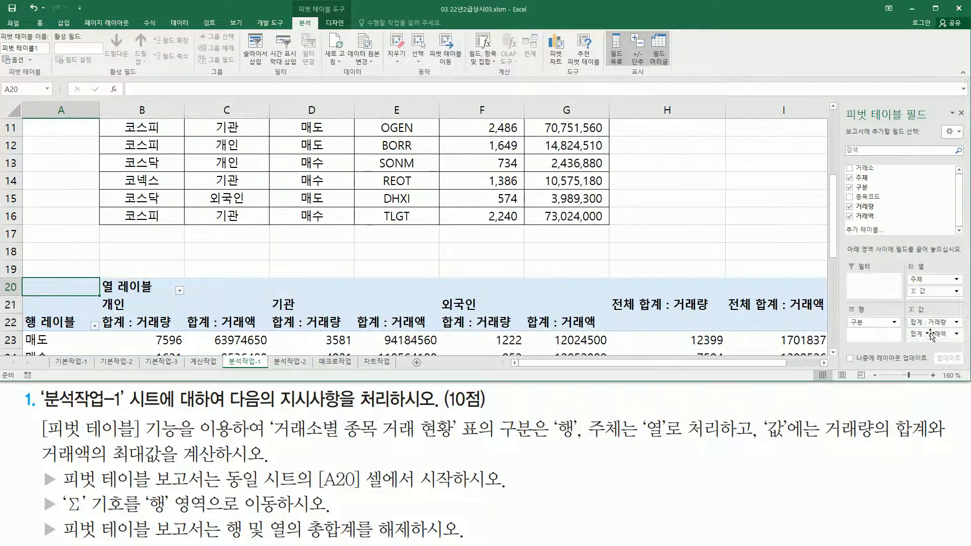
# - Move the Σ 값 item from the PivotTable's columns area to the rows area, beneath 구분
pyautogui.click(515, 252)
pyautogui.scroll(-3, 521, 248)
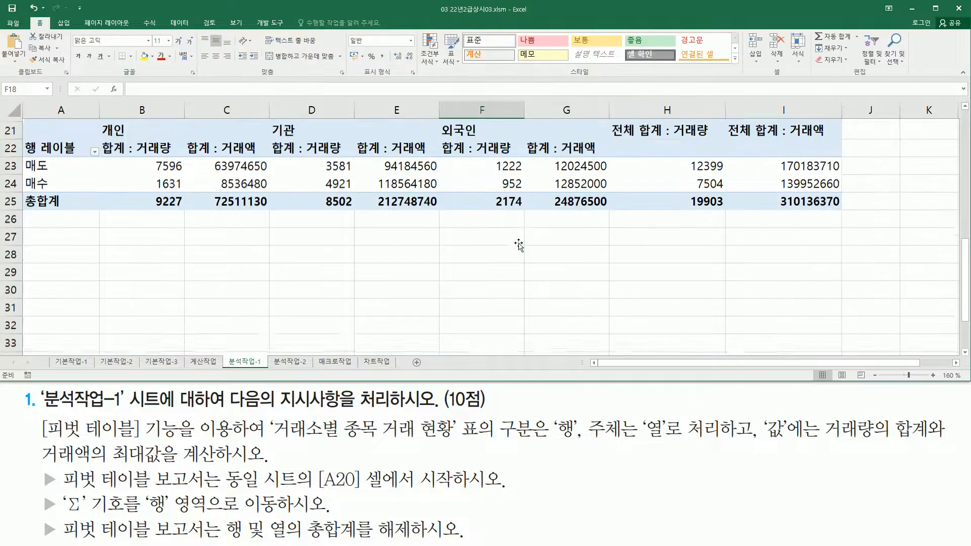
pyautogui.scroll(4, 546, 251)
pyautogui.scroll(-4, 556, 273)
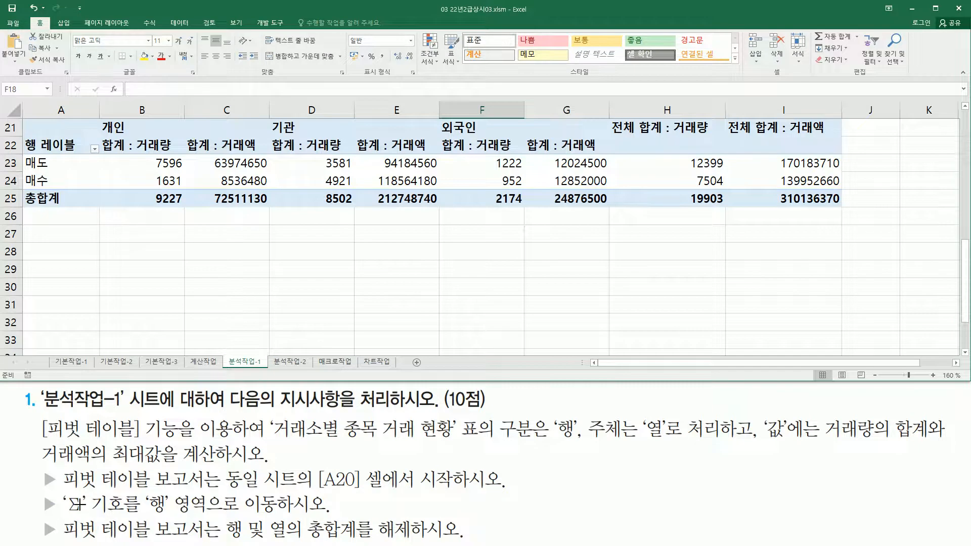
pyautogui.moveTo(58, 488)
pyautogui.mouseDown()
pyautogui.moveTo(133, 519)
pyautogui.moveTo(209, 517)
pyautogui.mouseUp()
pyautogui.press('Escape')
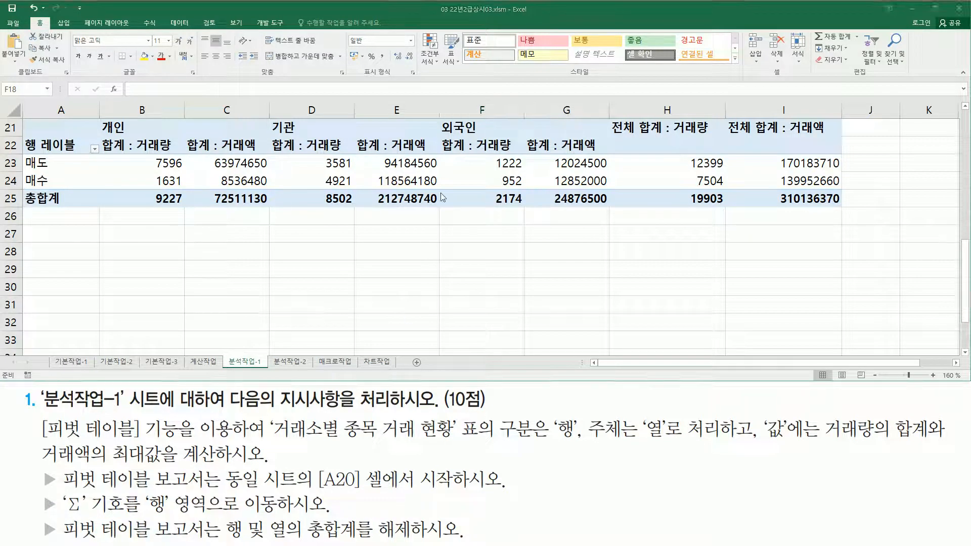
pyautogui.click(516, 170)
pyautogui.hotkey('ctrl', '2')
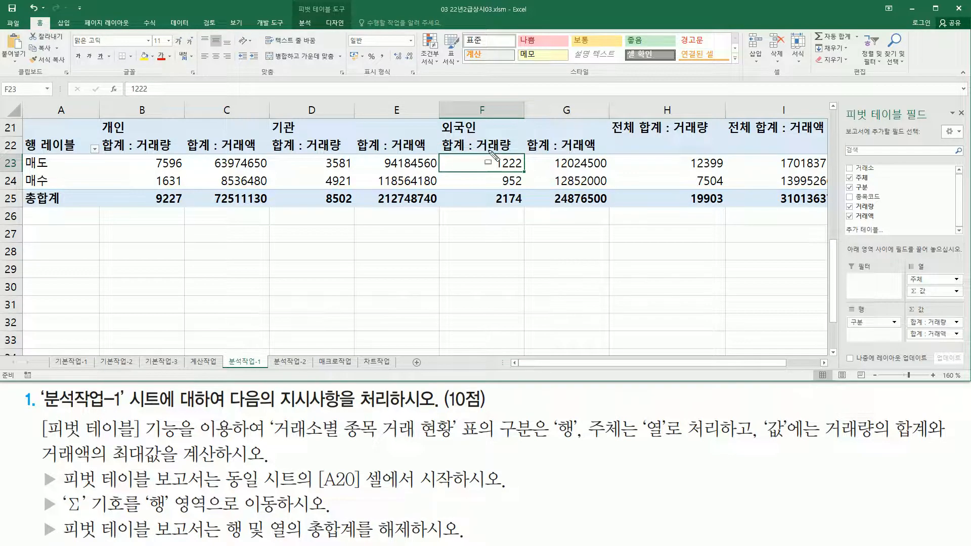
pyautogui.moveTo(440, 155); pyautogui.dragTo(527, 174)
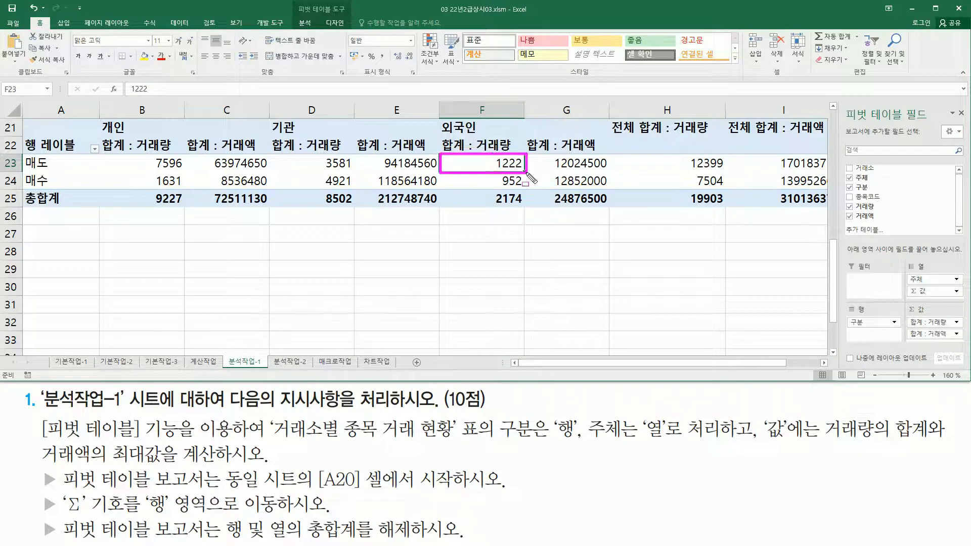
pyautogui.moveTo(844, 101)
pyautogui.mouseDown()
pyautogui.moveTo(860, 226)
pyautogui.moveTo(944, 360)
pyautogui.moveTo(967, 361)
pyautogui.moveTo(967, 349)
pyautogui.mouseUp()
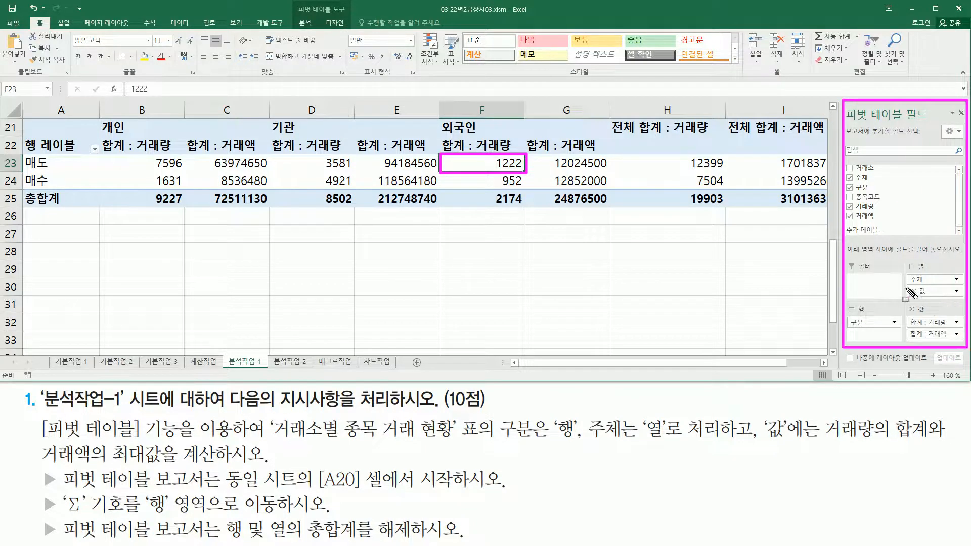
pyautogui.moveTo(905, 287)
pyautogui.mouseDown()
pyautogui.moveTo(937, 300)
pyautogui.moveTo(904, 287)
pyautogui.moveTo(924, 272)
pyautogui.moveTo(931, 278)
pyautogui.mouseUp()
pyautogui.moveTo(849, 311); pyautogui.dragTo(888, 340)
pyautogui.press('Escape')
pyautogui.moveTo(918, 291); pyautogui.dragTo(879, 335)
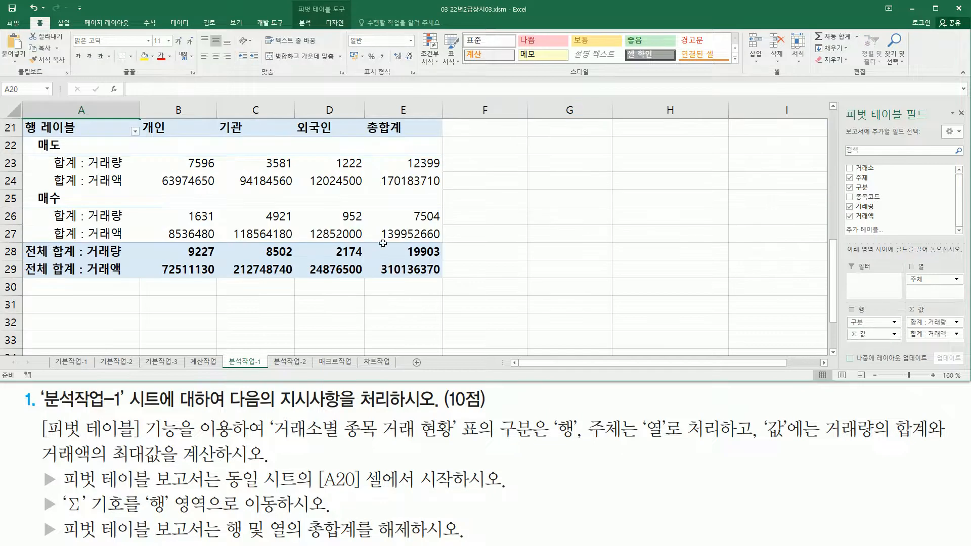
# - Check the summary functions of the 거래량 and 거래액 value rows against the task's sum and maximum requirements
pyautogui.click(833, 106)
pyautogui.click(833, 106)
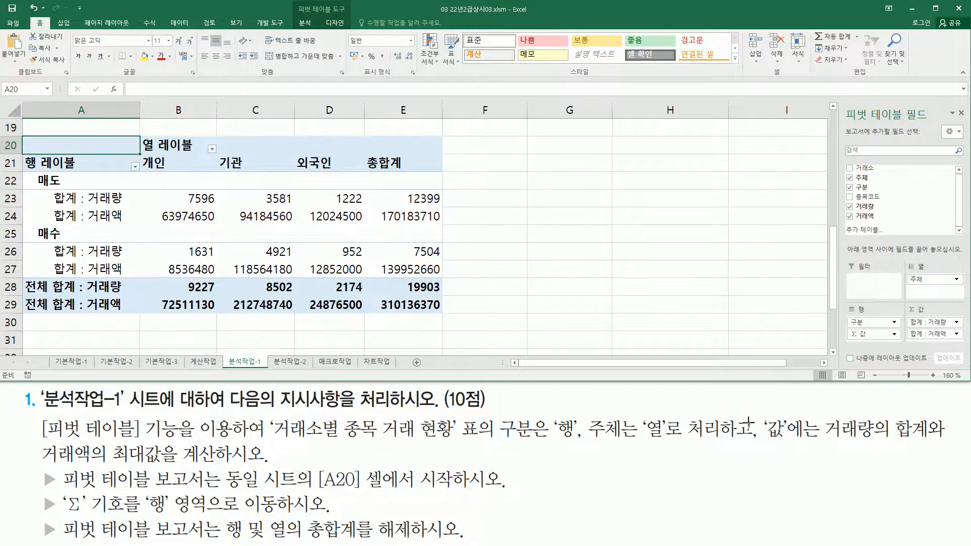
pyautogui.moveTo(828, 411)
pyautogui.mouseDown()
pyautogui.moveTo(830, 439)
pyautogui.moveTo(931, 447)
pyautogui.mouseUp()
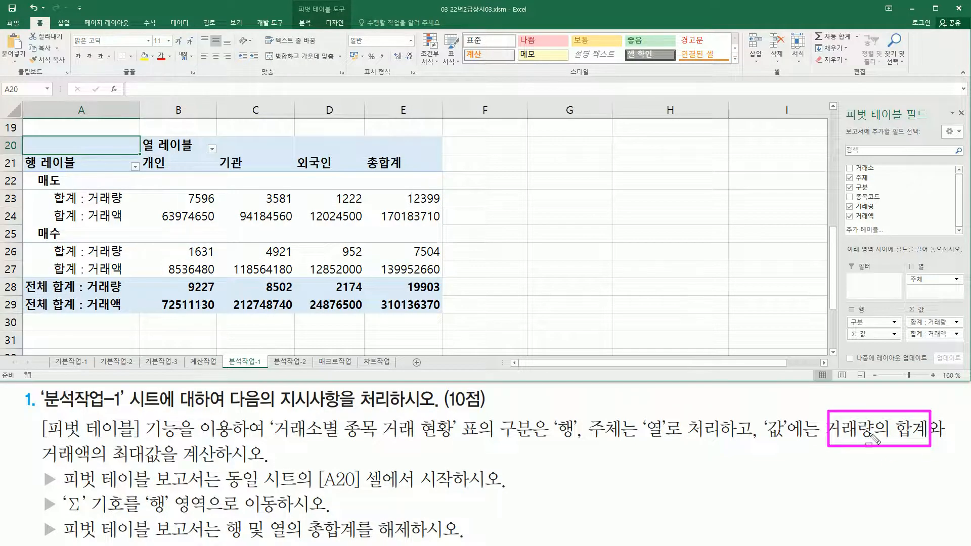
pyautogui.moveTo(47, 190)
pyautogui.mouseDown()
pyautogui.moveTo(150, 213)
pyautogui.moveTo(141, 205)
pyautogui.mouseUp()
pyautogui.moveTo(36, 237); pyautogui.dragTo(137, 261)
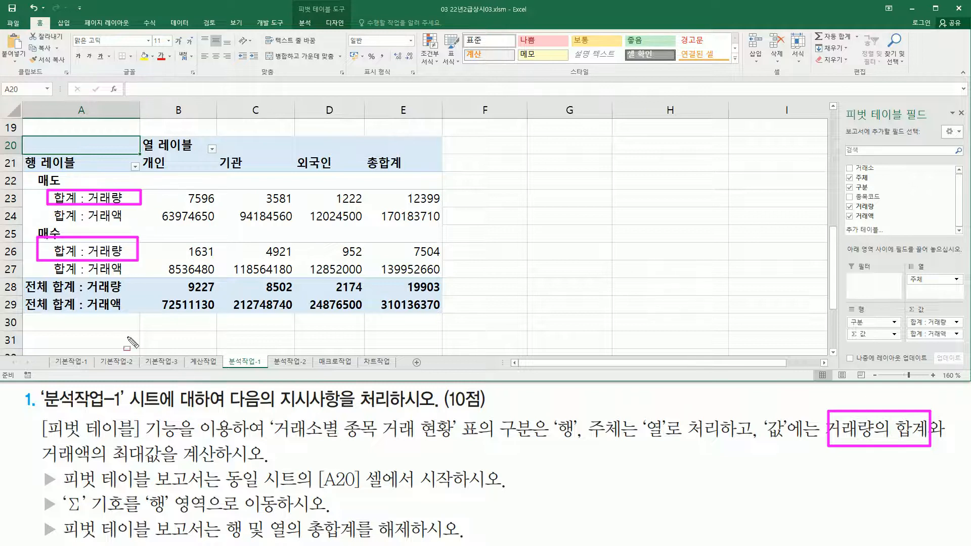
pyautogui.moveTo(40, 439); pyautogui.dragTo(165, 470)
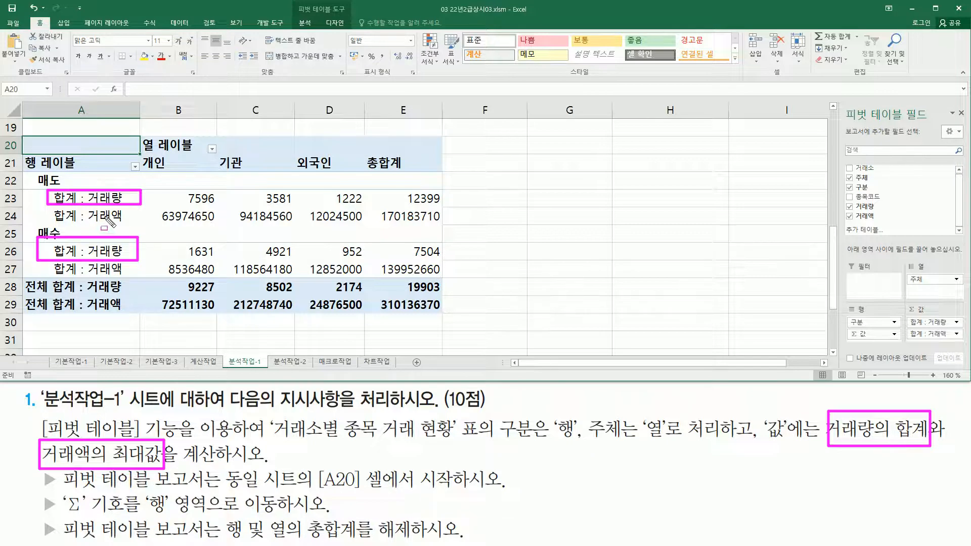
pyautogui.press('Escape')
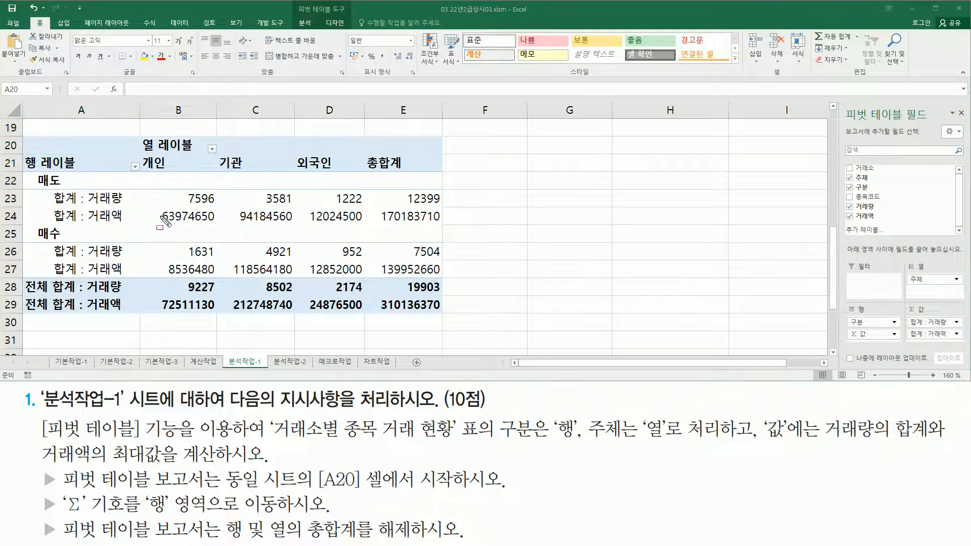
pyautogui.moveTo(147, 209); pyautogui.dragTo(445, 223)
pyautogui.moveTo(141, 259); pyautogui.dragTo(439, 278)
pyautogui.press('Escape')
# - Change the summary function of the 거래액 values in the PivotTable to 최대값 (maximum)
pyautogui.click(342, 217)
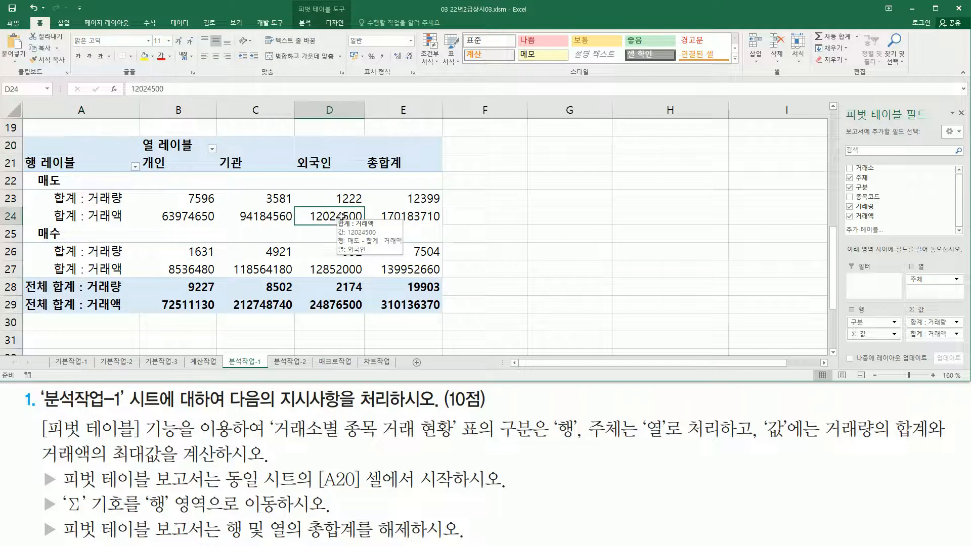
pyautogui.click(273, 218)
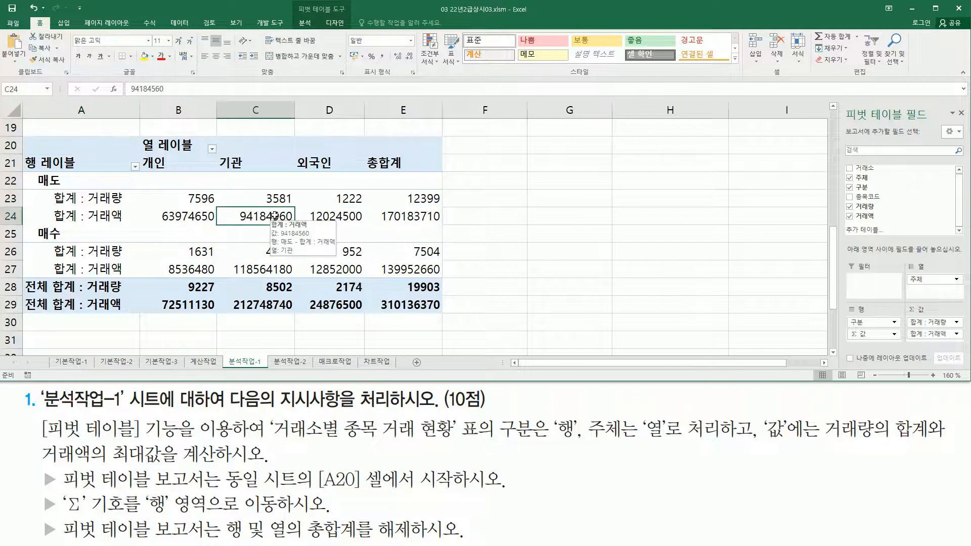
pyautogui.rightClick(275, 216)
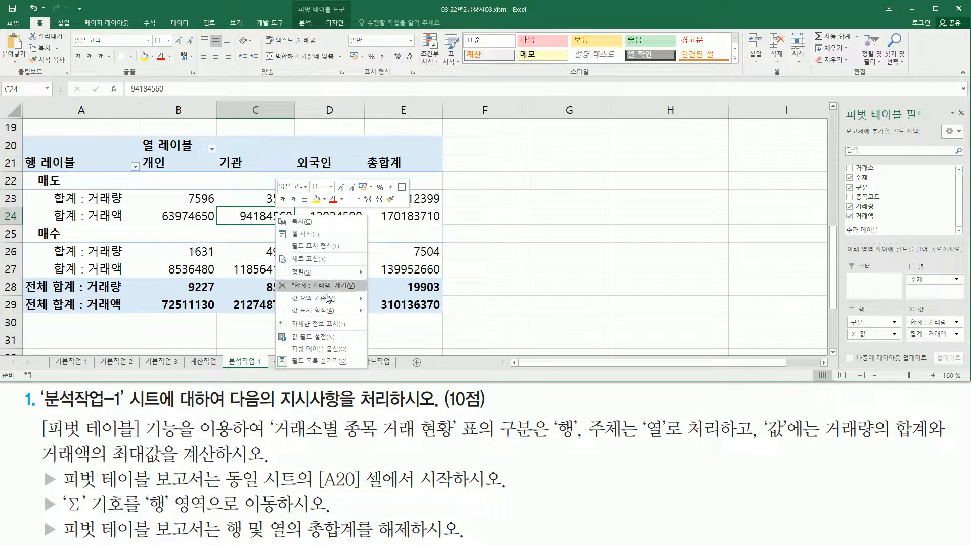
pyautogui.moveTo(329, 298)
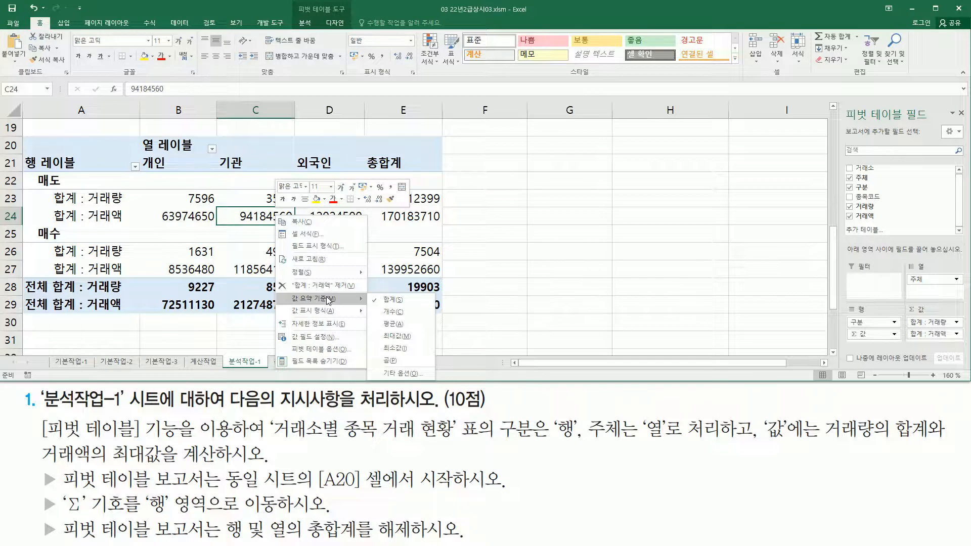
pyautogui.click(412, 337)
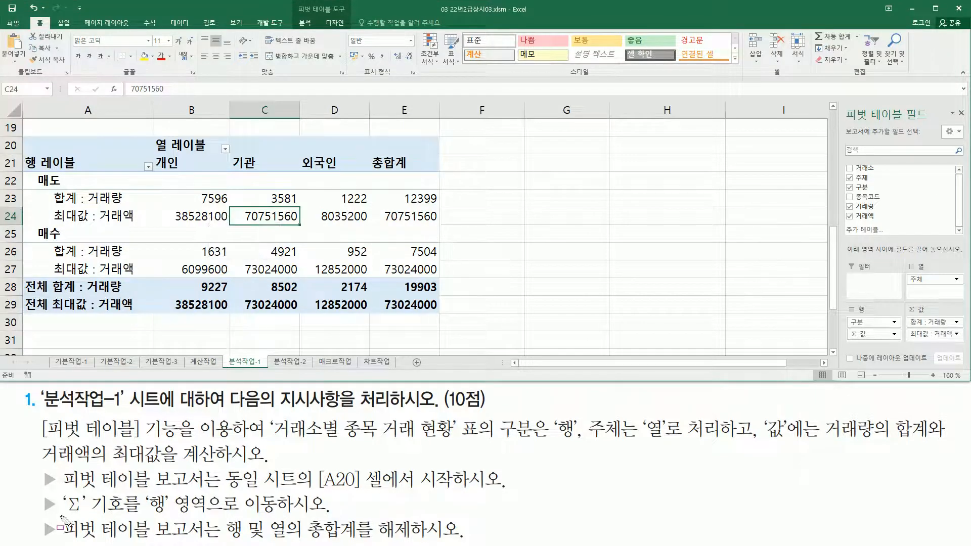
# - Examine the PivotTable's grand total column and rows against the instruction to remove row and column grand totals
pyautogui.moveTo(61, 521)
pyautogui.mouseDown()
pyautogui.moveTo(158, 544)
pyautogui.moveTo(309, 540)
pyautogui.mouseUp()
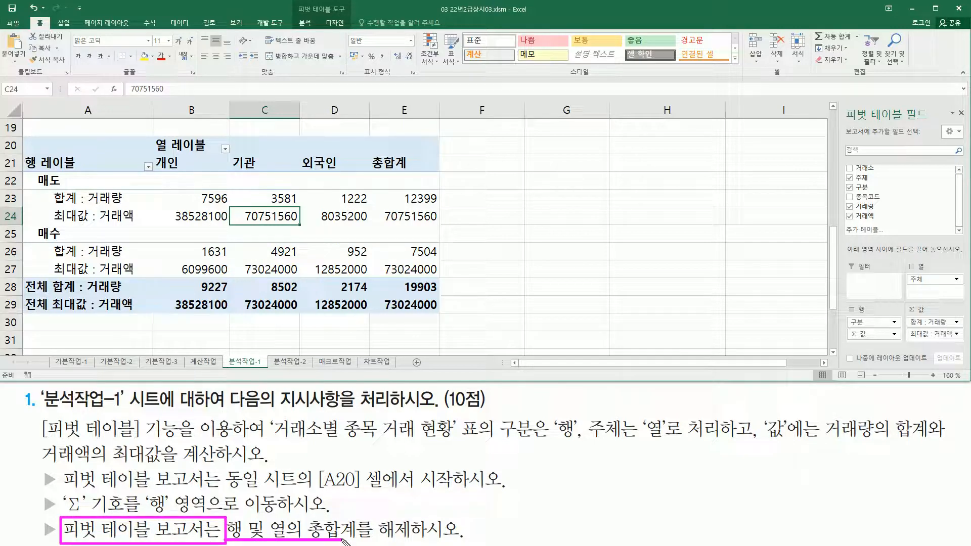
pyautogui.moveTo(373, 515)
pyautogui.mouseDown()
pyautogui.moveTo(389, 530)
pyautogui.moveTo(458, 543)
pyautogui.mouseUp()
pyautogui.press('Escape')
pyautogui.moveTo(380, 154); pyautogui.dragTo(426, 309)
pyautogui.moveTo(30, 286)
pyautogui.mouseDown()
pyautogui.moveTo(354, 321)
pyautogui.moveTo(438, 310)
pyautogui.mouseUp()
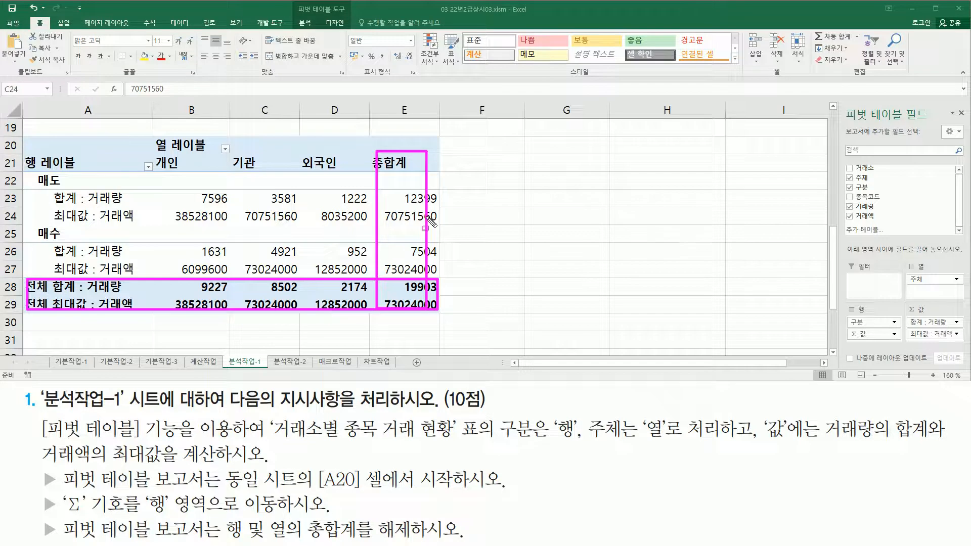
pyautogui.press('Escape')
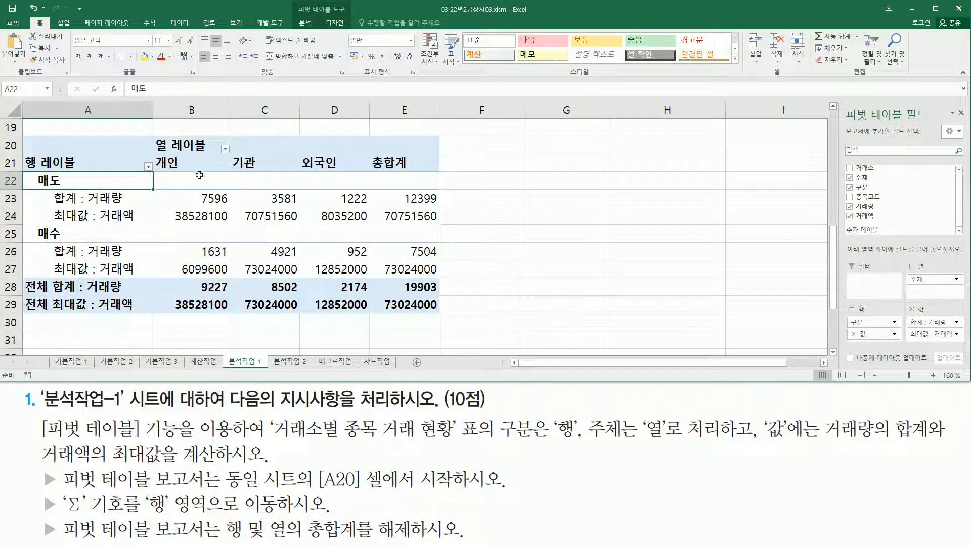
pyautogui.click(268, 181)
pyautogui.click(336, 187)
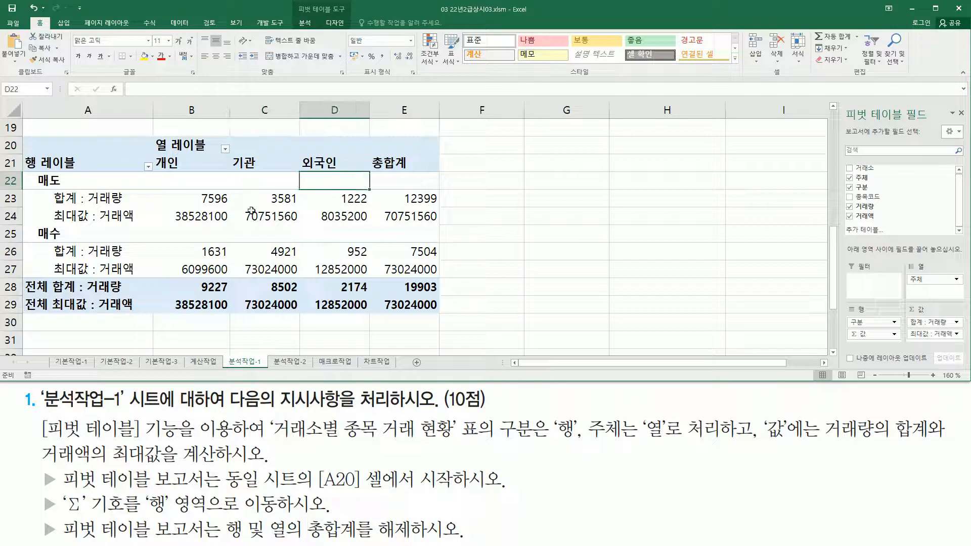
# - Turn off both the row and column grand totals in the options of the PivotTable at A20
pyautogui.click(191, 236)
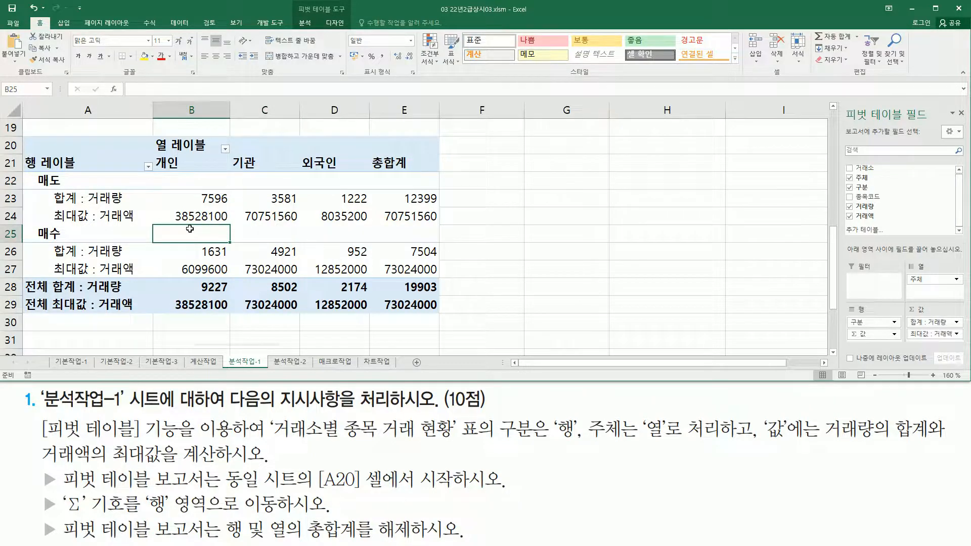
pyautogui.rightClick(190, 231)
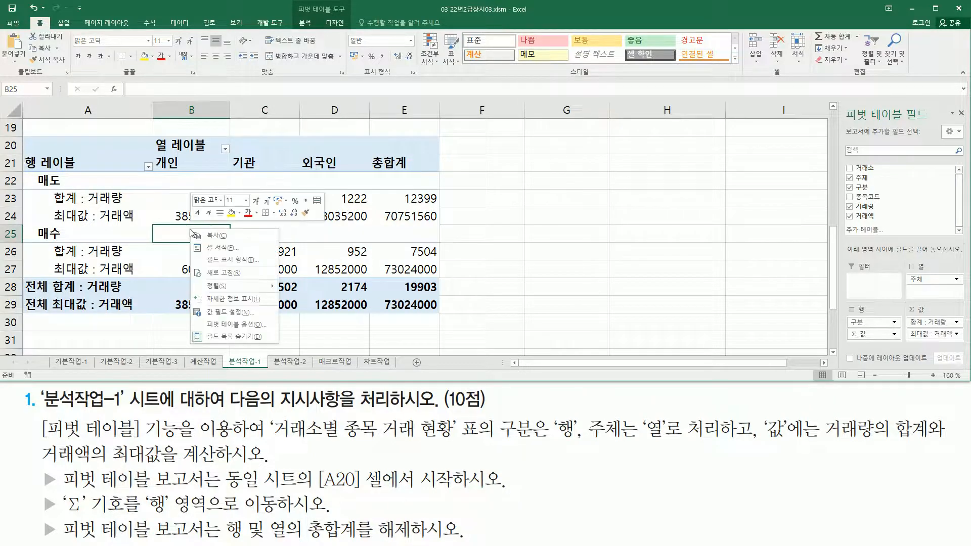
pyautogui.click(241, 326)
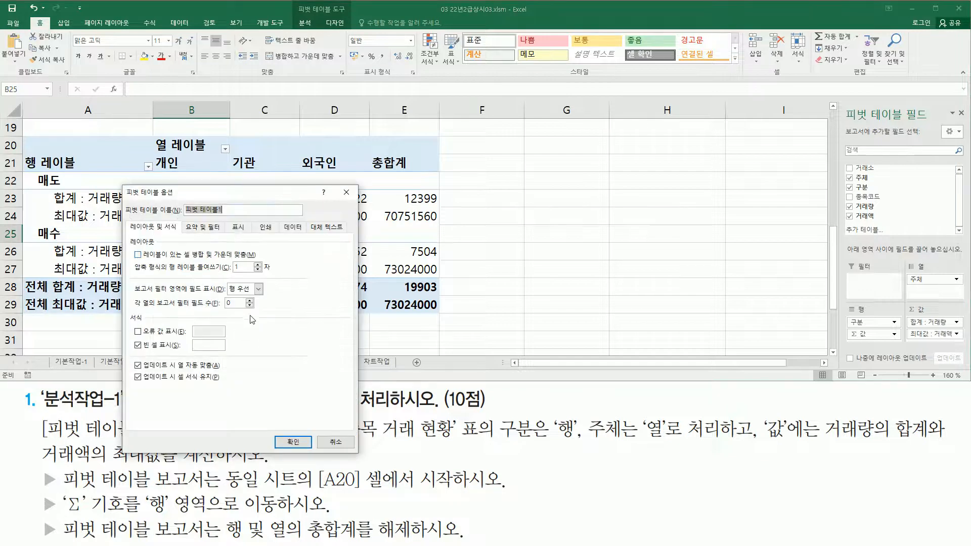
pyautogui.moveTo(182, 219); pyautogui.dragTo(223, 237)
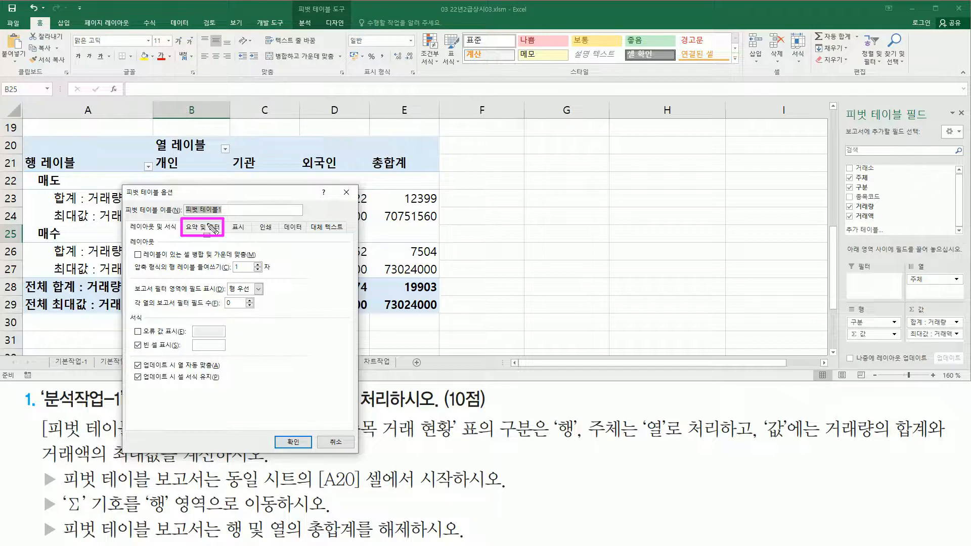
pyautogui.click(203, 228)
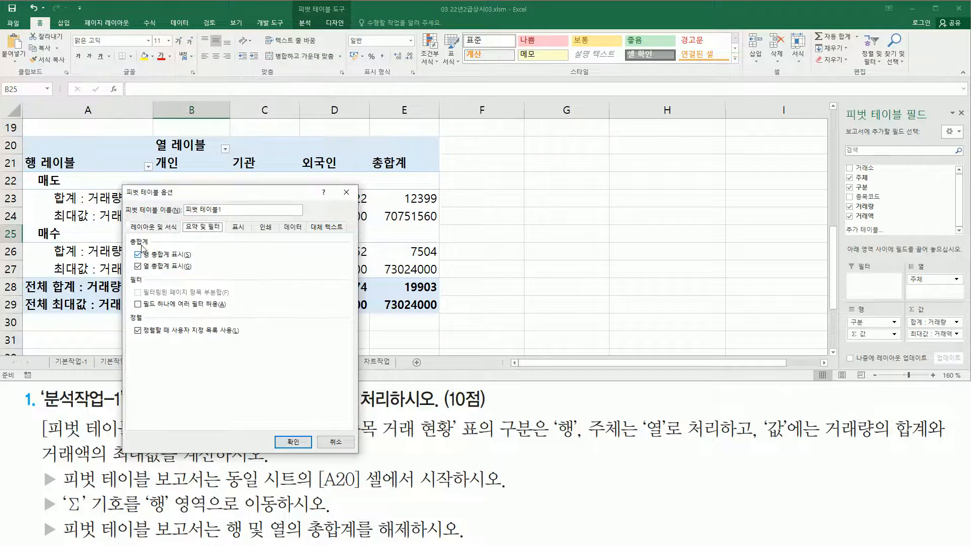
pyautogui.moveTo(124, 235); pyautogui.dragTo(197, 275)
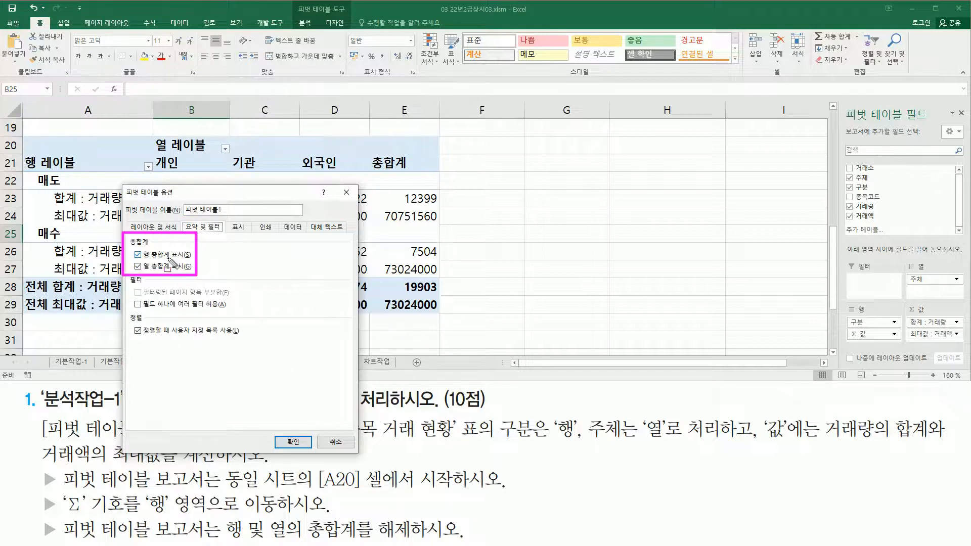
pyautogui.click(138, 255)
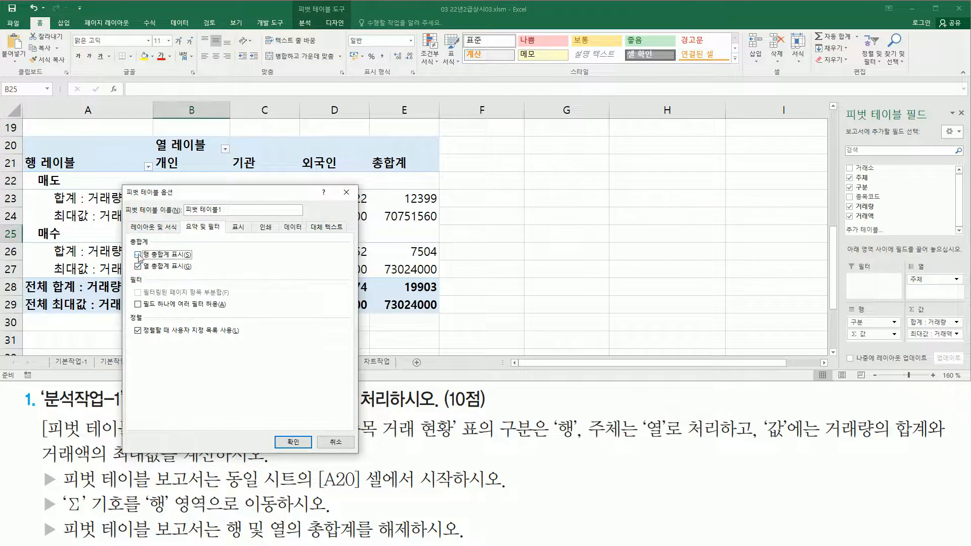
pyautogui.click(152, 267)
pyautogui.moveTo(131, 245); pyautogui.dragTo(143, 273)
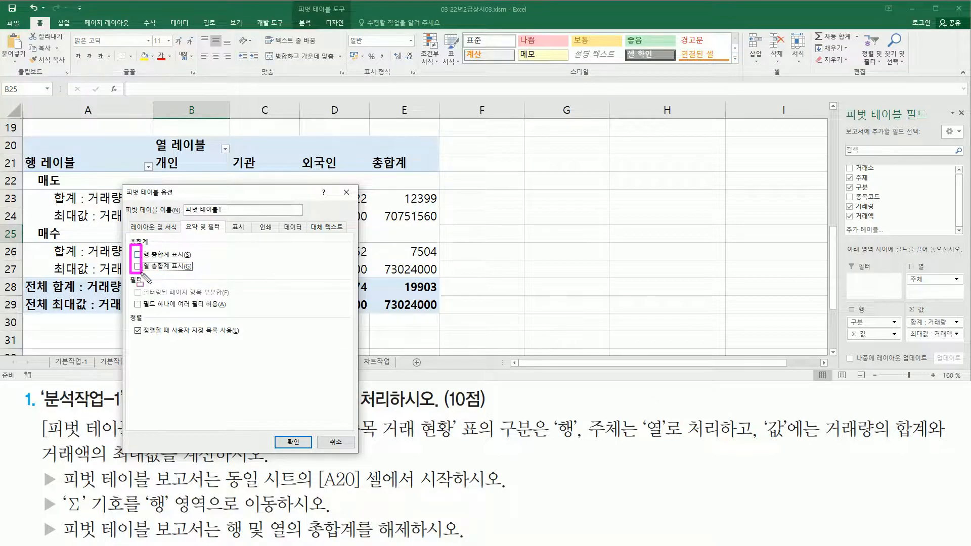
pyautogui.press('Escape')
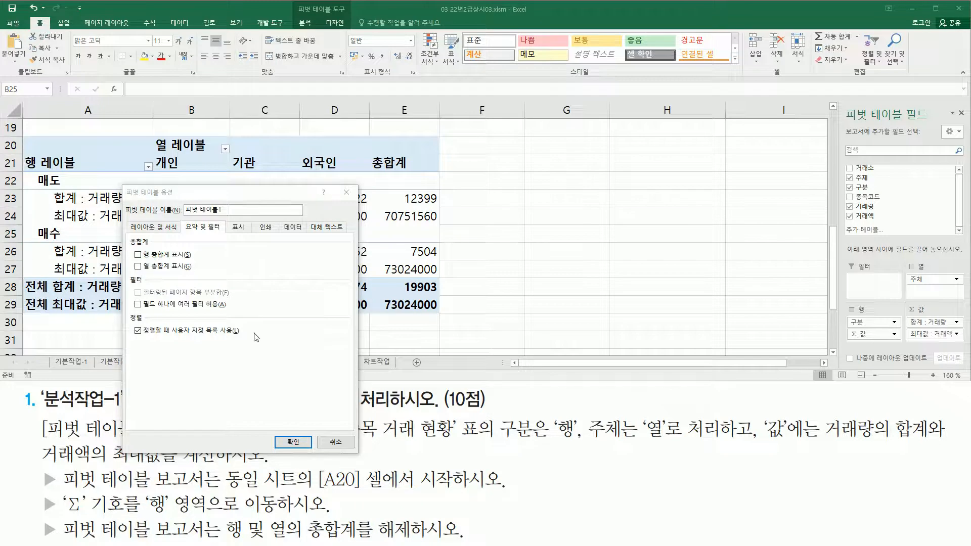
pyautogui.click(295, 443)
pyautogui.moveTo(360, 141); pyautogui.dragTo(412, 289)
pyautogui.moveTo(45, 284); pyautogui.dragTo(407, 306)
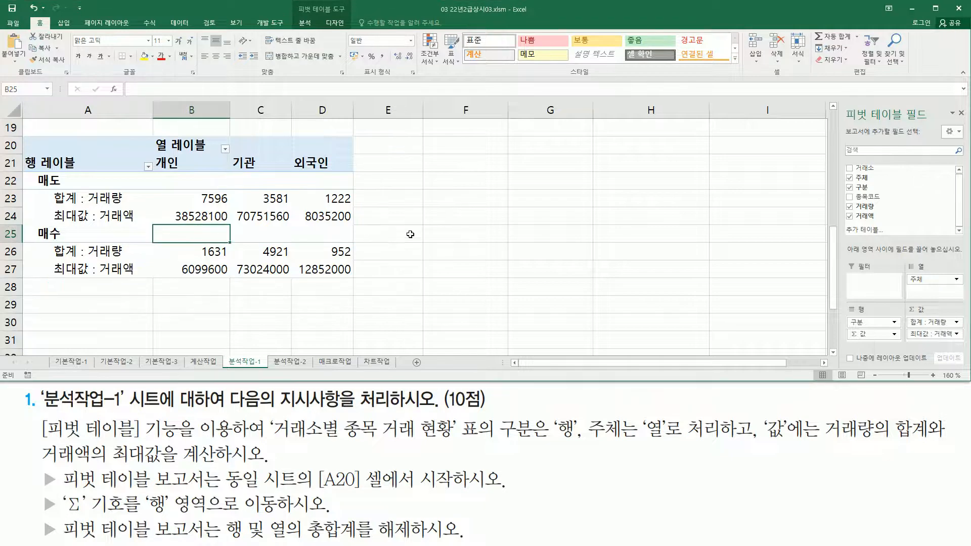
pyautogui.click(410, 234)
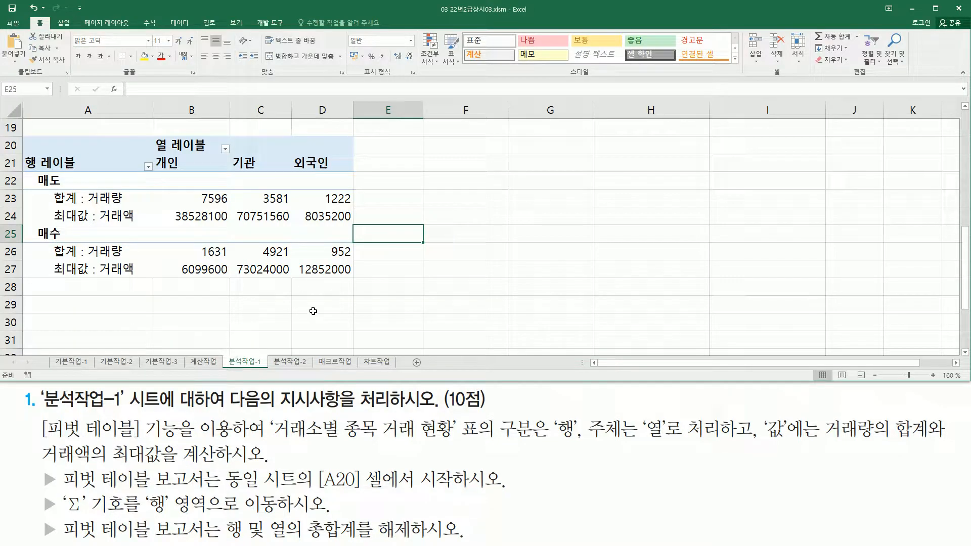
# - Review the 부서별 해외직구 현황 table on the 분석작업-2 sheet and the Scenario Manager task that applies to it
pyautogui.moveTo(321, 273)
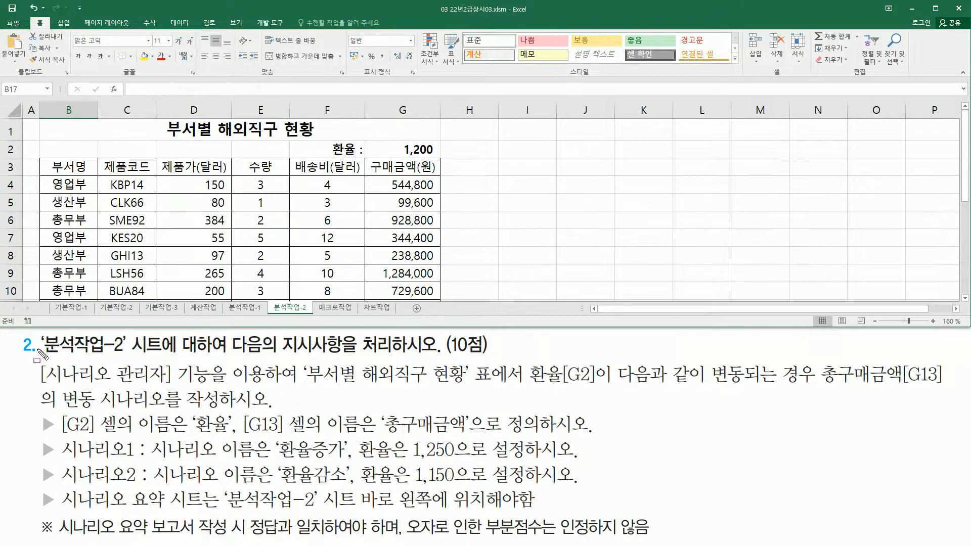
pyautogui.moveTo(44, 358); pyautogui.dragTo(128, 360)
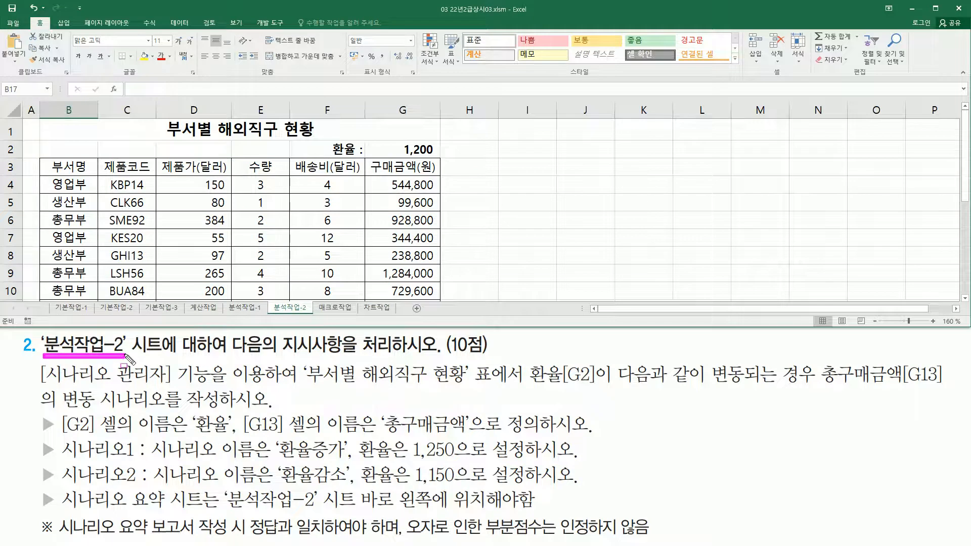
pyautogui.moveTo(272, 304)
pyautogui.mouseDown()
pyautogui.moveTo(315, 309)
pyautogui.moveTo(309, 321)
pyautogui.mouseUp()
pyautogui.moveTo(44, 124)
pyautogui.mouseDown()
pyautogui.moveTo(363, 223)
pyautogui.moveTo(436, 298)
pyautogui.mouseUp()
pyautogui.moveTo(237, 356); pyautogui.dragTo(492, 354)
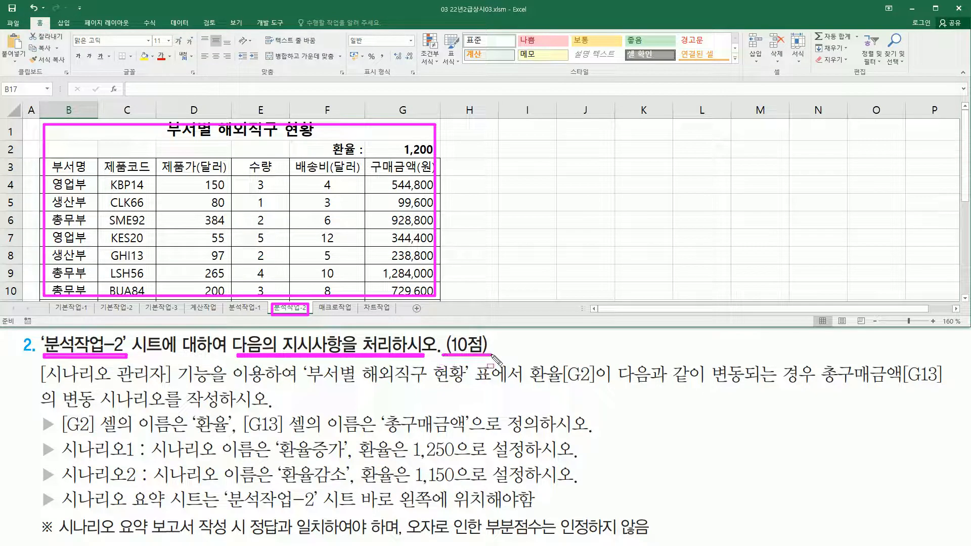
pyautogui.moveTo(40, 401)
pyautogui.mouseDown()
pyautogui.moveTo(215, 377)
pyautogui.moveTo(39, 386)
pyautogui.mouseUp()
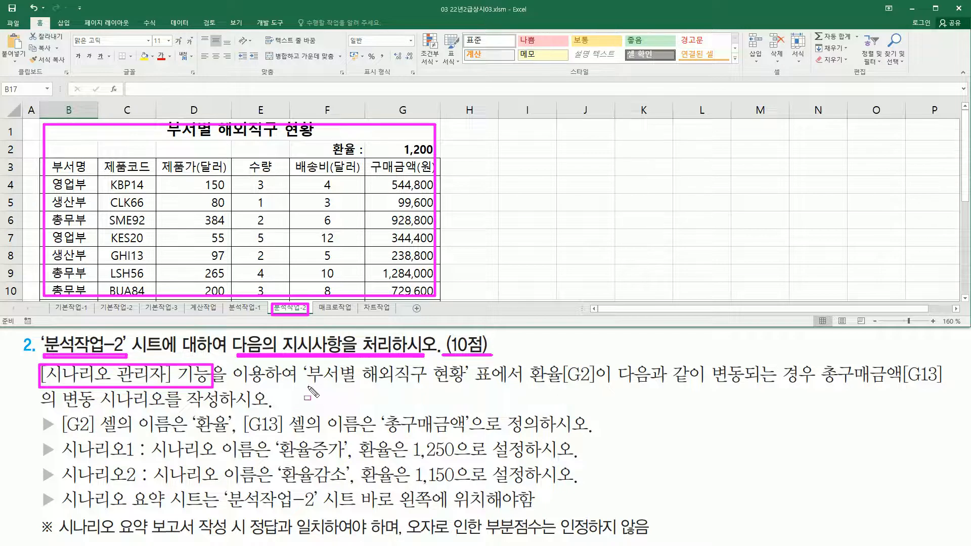
pyautogui.moveTo(306, 387); pyautogui.dragTo(503, 387)
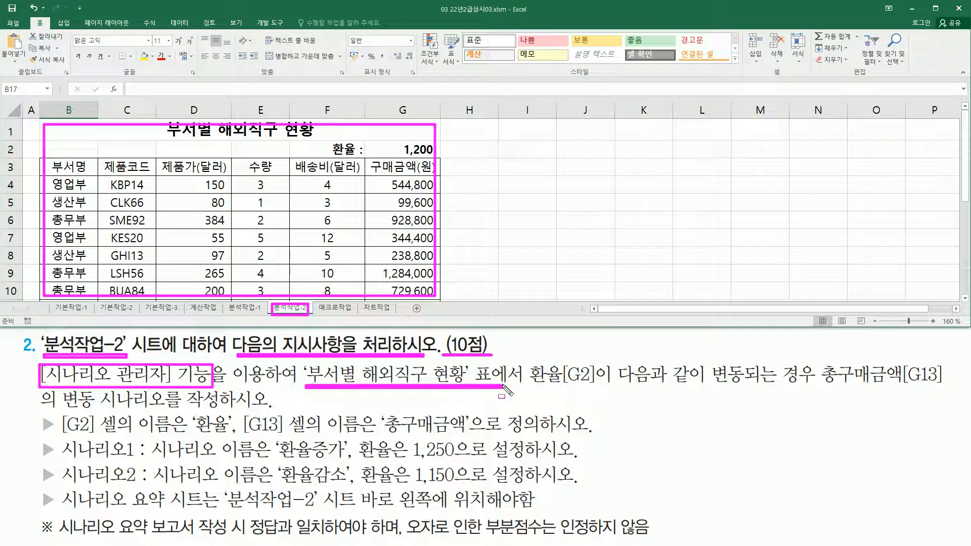
# - Examine the exchange rate in G2 and the total purchase amount formula in G13 against the scenario task's instructions
pyautogui.moveTo(528, 355); pyautogui.dragTo(602, 394)
pyautogui.press('Escape')
pyautogui.moveTo(527, 360); pyautogui.dragTo(602, 394)
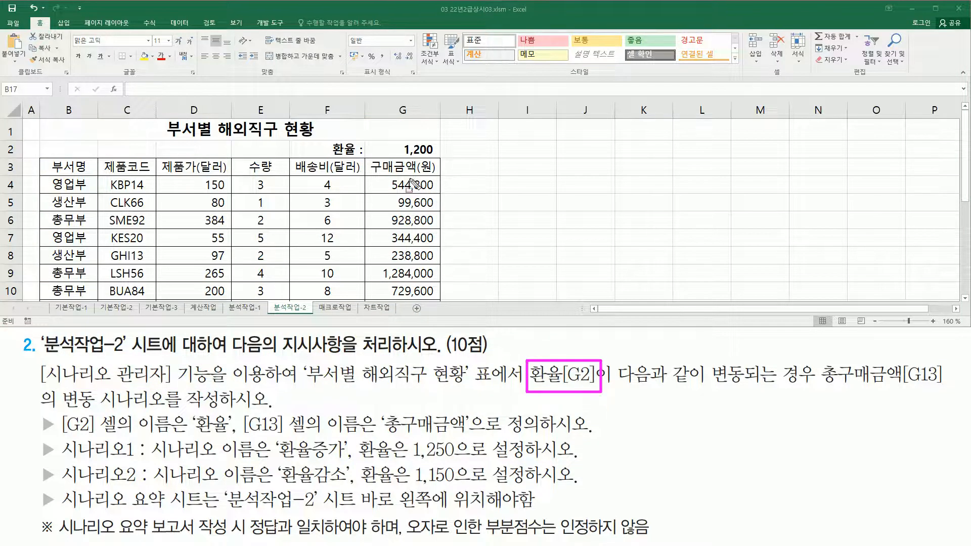
pyautogui.moveTo(376, 140); pyautogui.dragTo(442, 157)
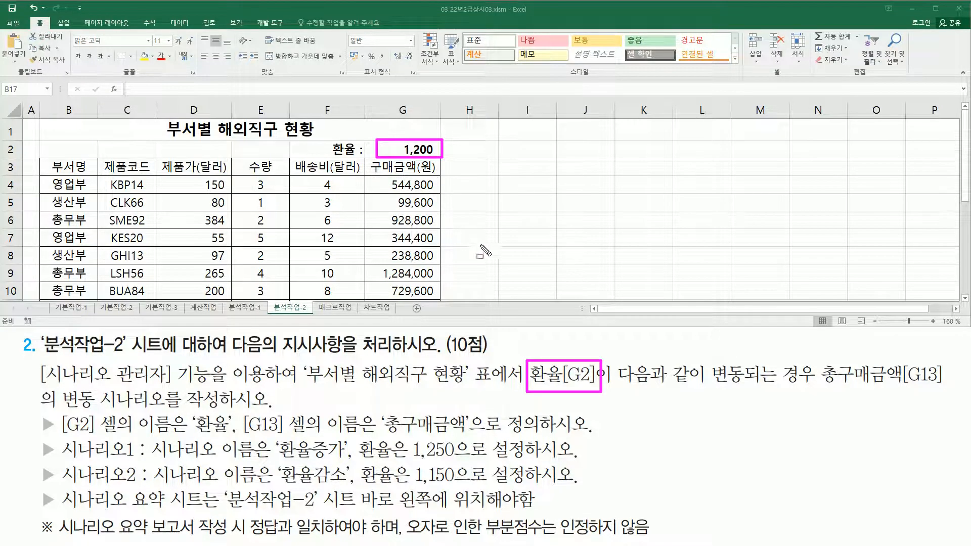
pyautogui.moveTo(613, 386); pyautogui.dragTo(948, 394)
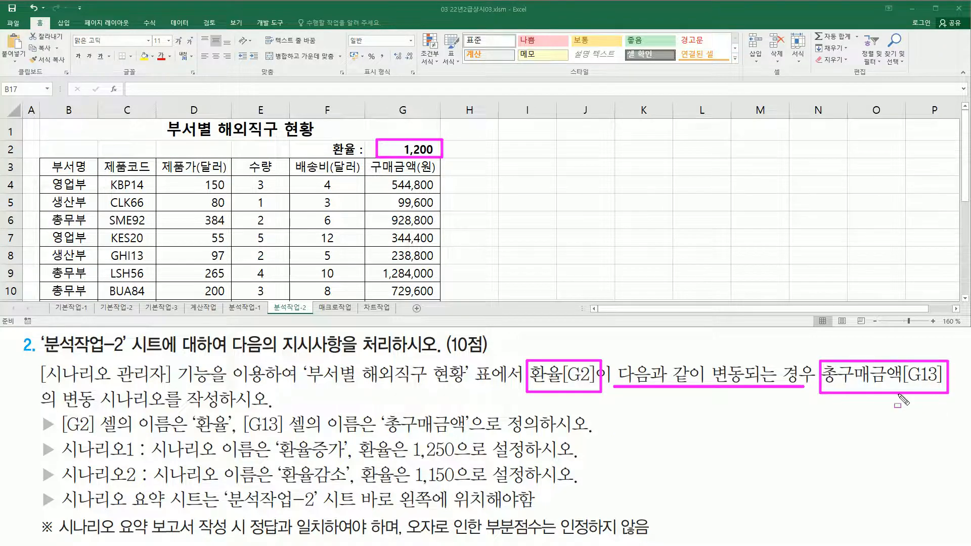
pyautogui.moveTo(51, 407); pyautogui.dragTo(267, 408)
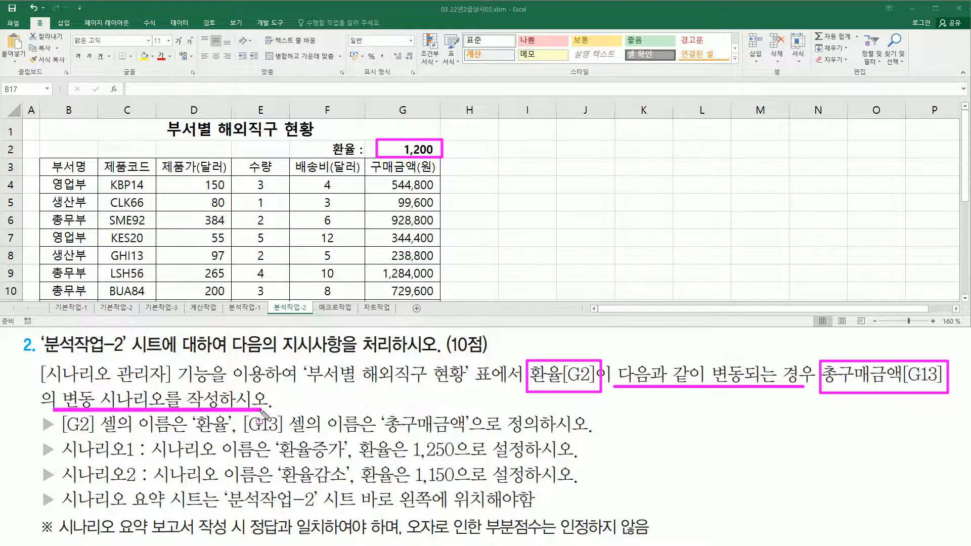
pyautogui.press('Escape')
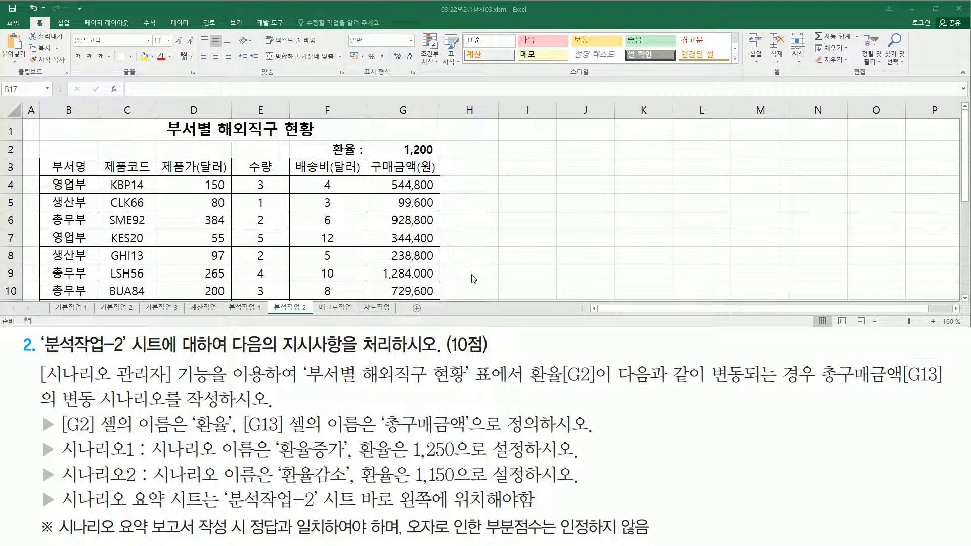
pyautogui.scroll(-3, 413, 220)
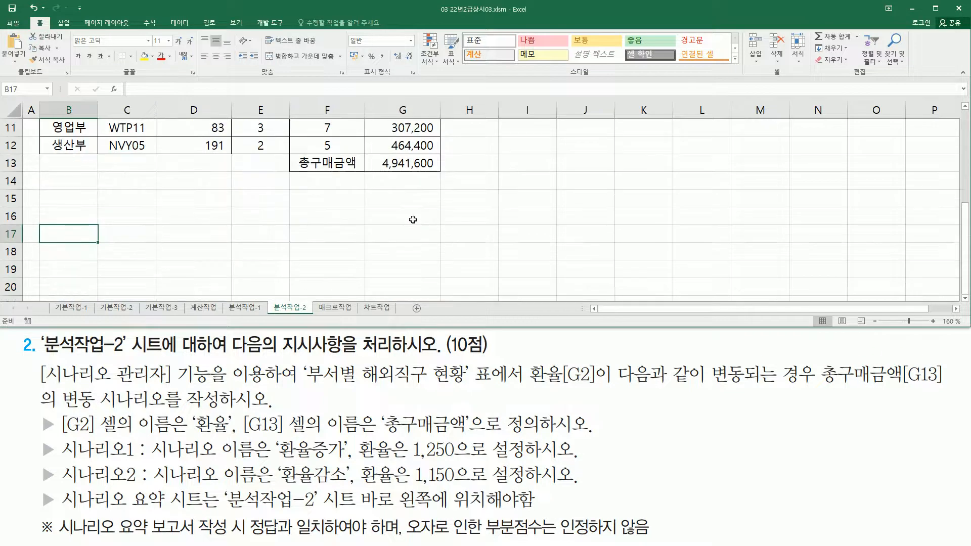
pyautogui.click(399, 163)
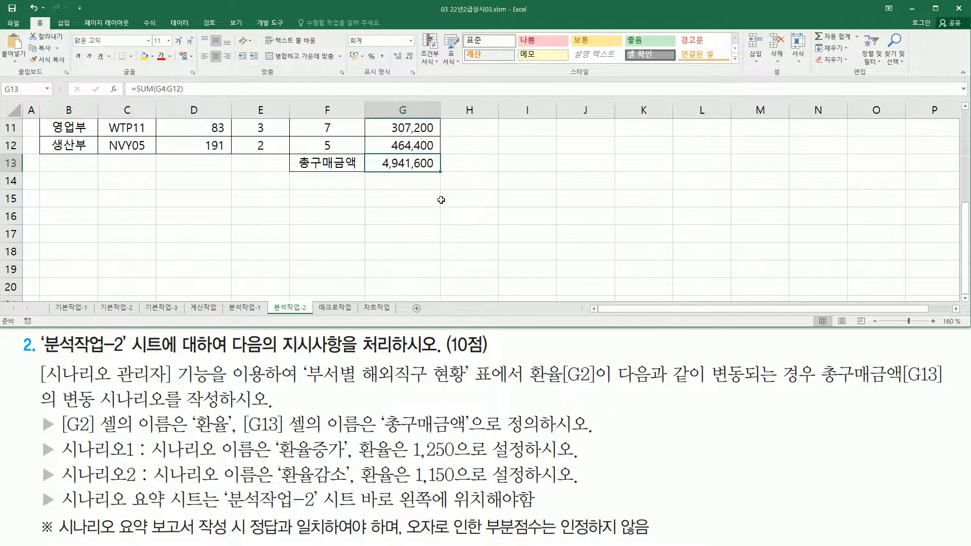
pyautogui.scroll(4, 441, 199)
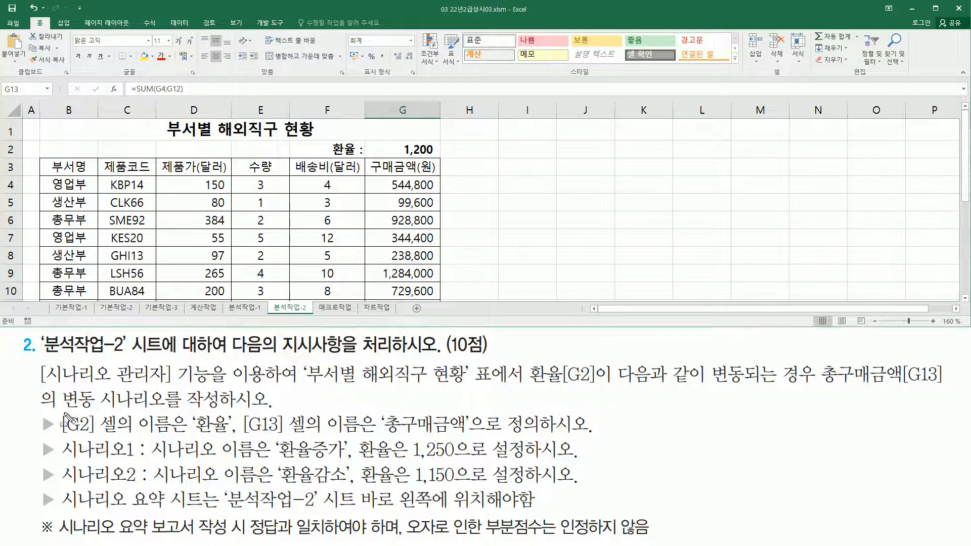
# - Define the name 환율 for the exchange rate cell G2 on 분석작업-2, as the naming instruction requires
pyautogui.moveTo(62, 413)
pyautogui.mouseDown()
pyautogui.moveTo(83, 434)
pyautogui.moveTo(237, 448)
pyautogui.moveTo(233, 438)
pyautogui.moveTo(405, 448)
pyautogui.moveTo(587, 434)
pyautogui.mouseUp()
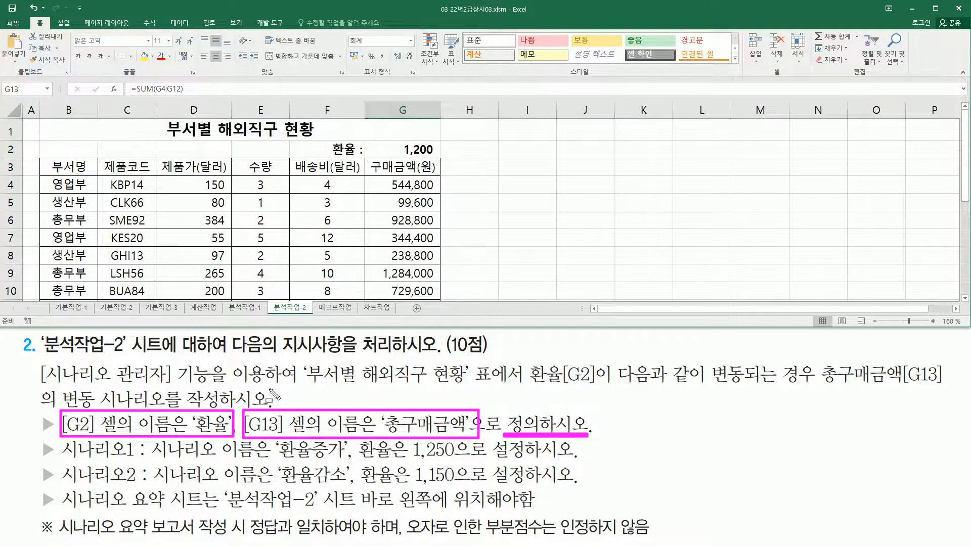
pyautogui.press('Escape')
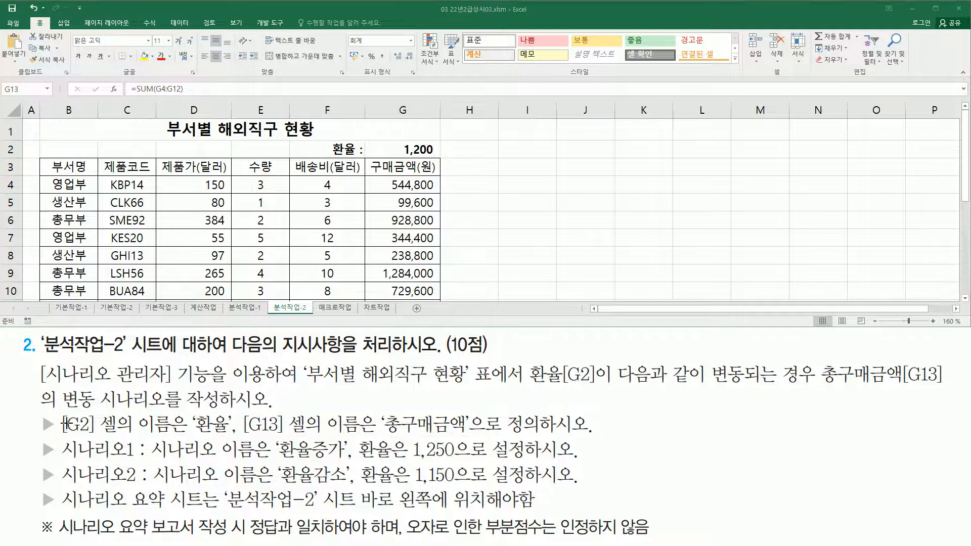
pyautogui.moveTo(36, 411)
pyautogui.mouseDown()
pyautogui.moveTo(209, 431)
pyautogui.moveTo(600, 438)
pyautogui.mouseUp()
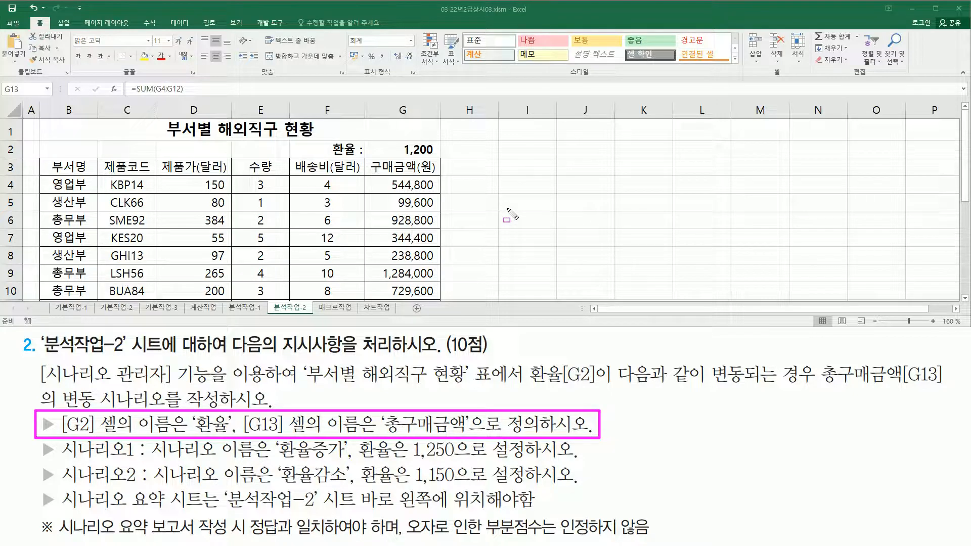
pyautogui.press('Escape')
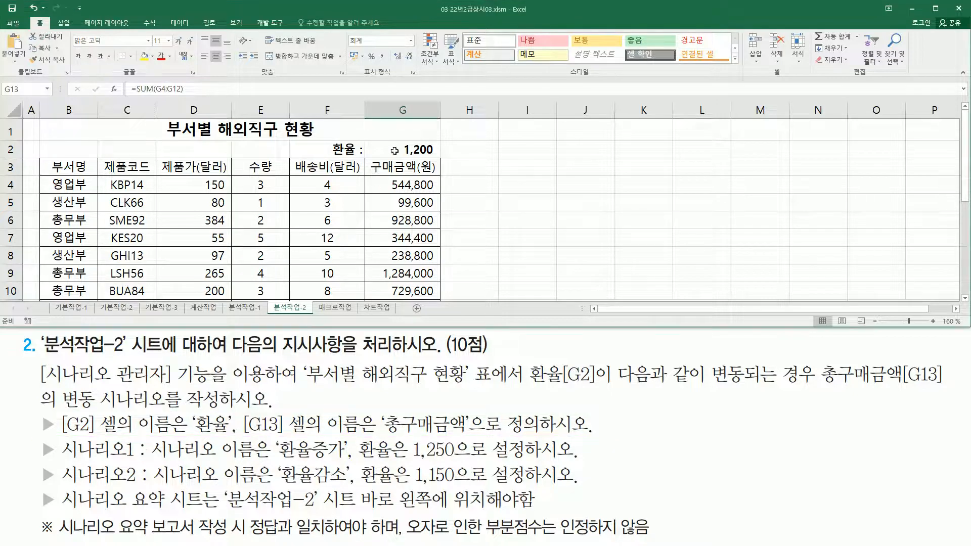
pyautogui.click(394, 150)
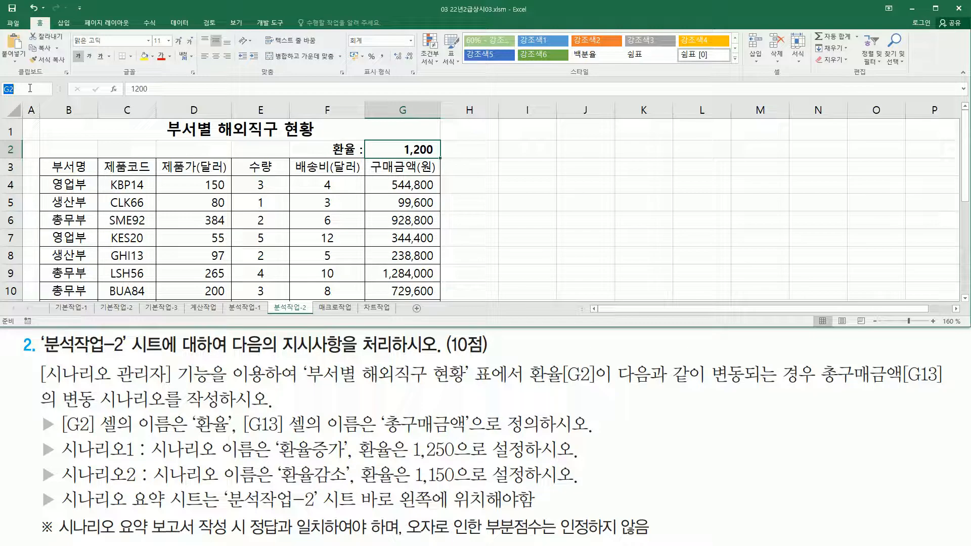
pyautogui.write('ㄴㅇ')
pyautogui.moveTo(2, 77); pyautogui.dragTo(49, 95)
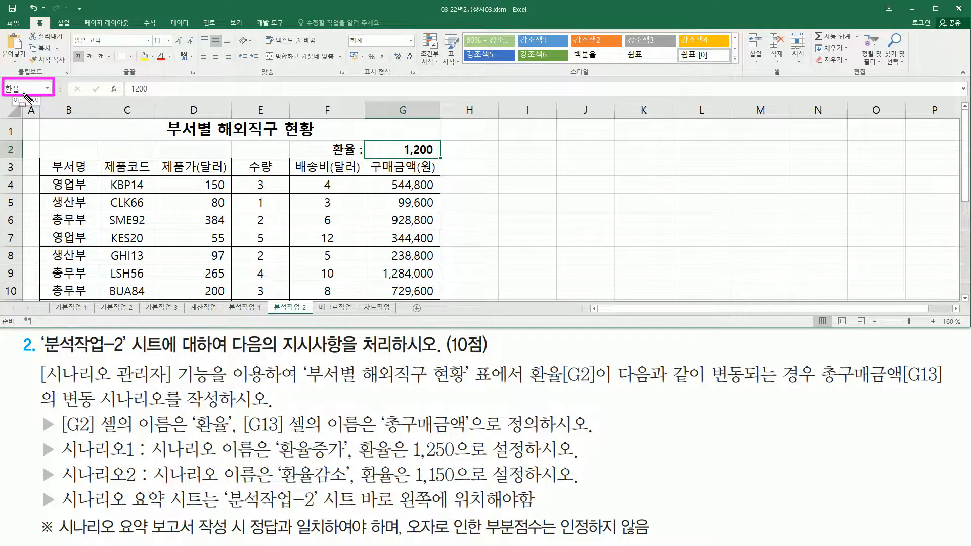
pyautogui.press('Escape')
# - Define the name 총구매금액 for the total purchase amount cell G13 on 분석작업-2
pyautogui.scroll(-3, 403, 211)
pyautogui.click(400, 163)
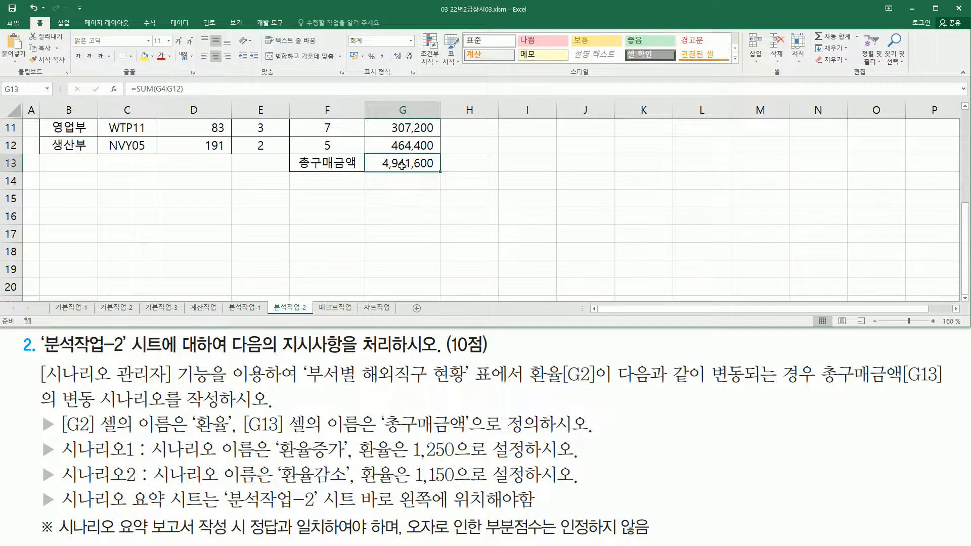
pyautogui.click(28, 89)
pyautogui.write('총구매금')
pyautogui.write('ㅇ')
pyautogui.press('Return')
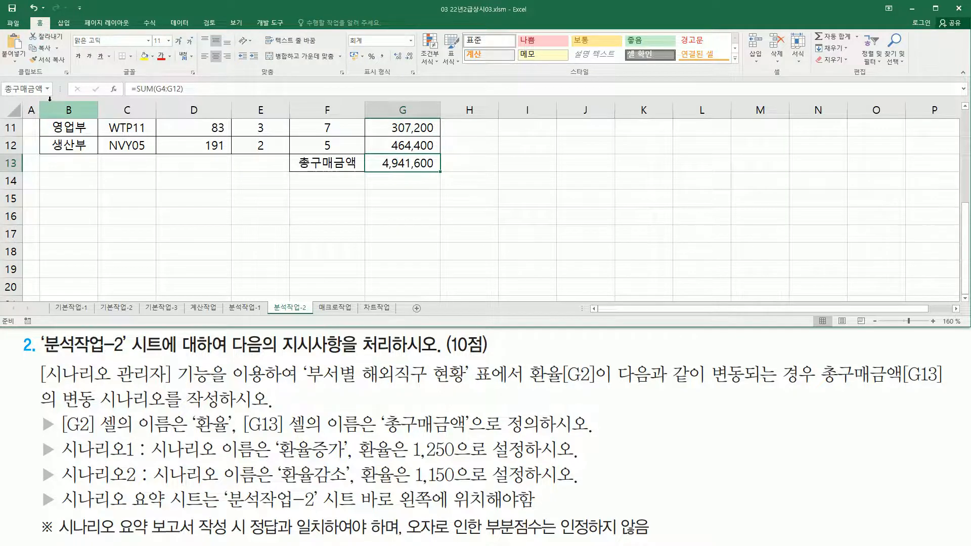
pyautogui.click(389, 215)
# - Check the defined names of cells G2 and G13 on 분석작업-2
pyautogui.scroll(1, 442, 187)
pyautogui.scroll(3, 443, 188)
pyautogui.click(416, 149)
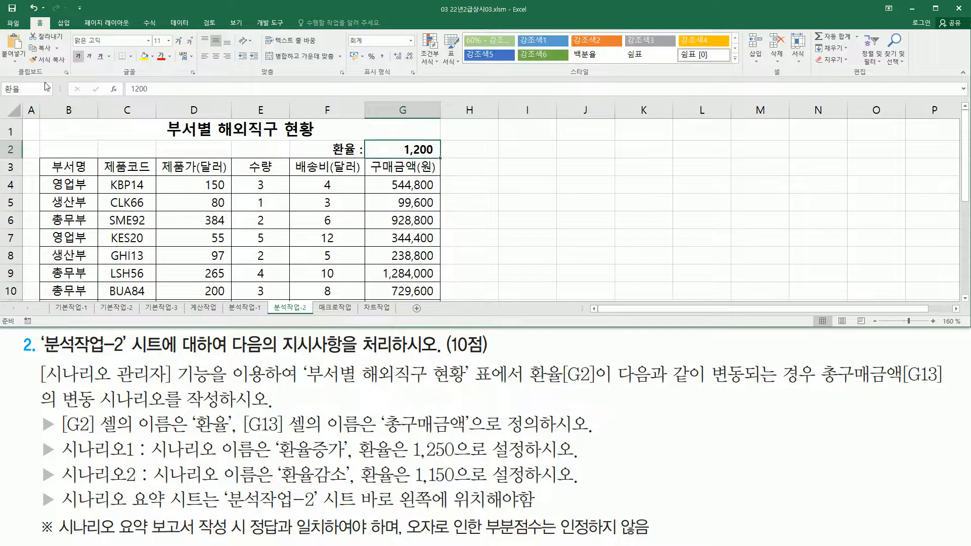
pyautogui.click(473, 205)
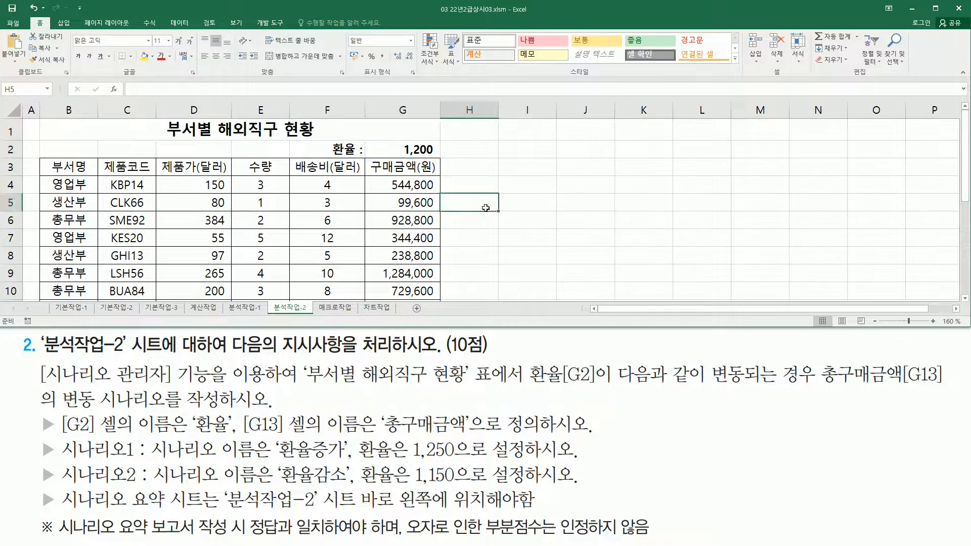
pyautogui.scroll(-3, 448, 198)
pyautogui.click(417, 162)
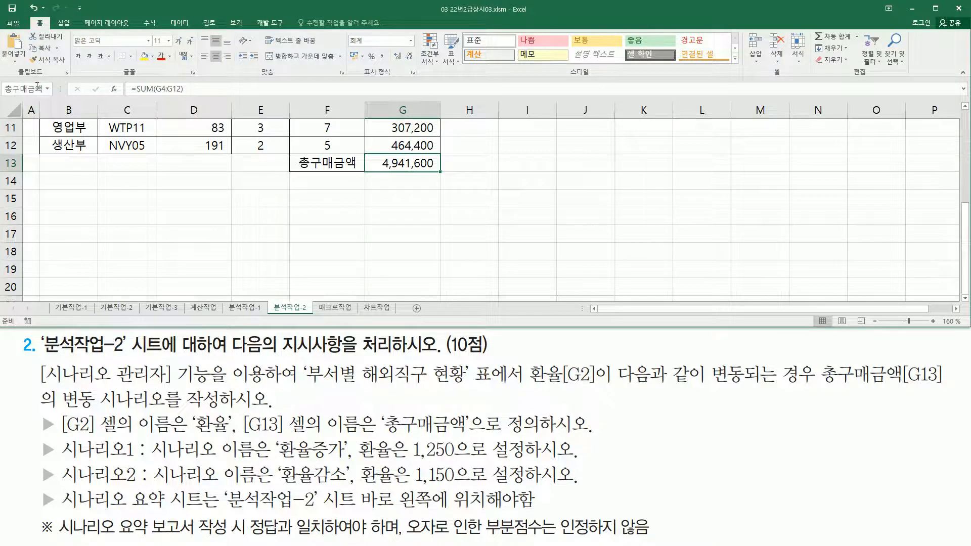
# - Review the defined names 총구매금액 and 환율 in the Name Manager
pyautogui.click(148, 24)
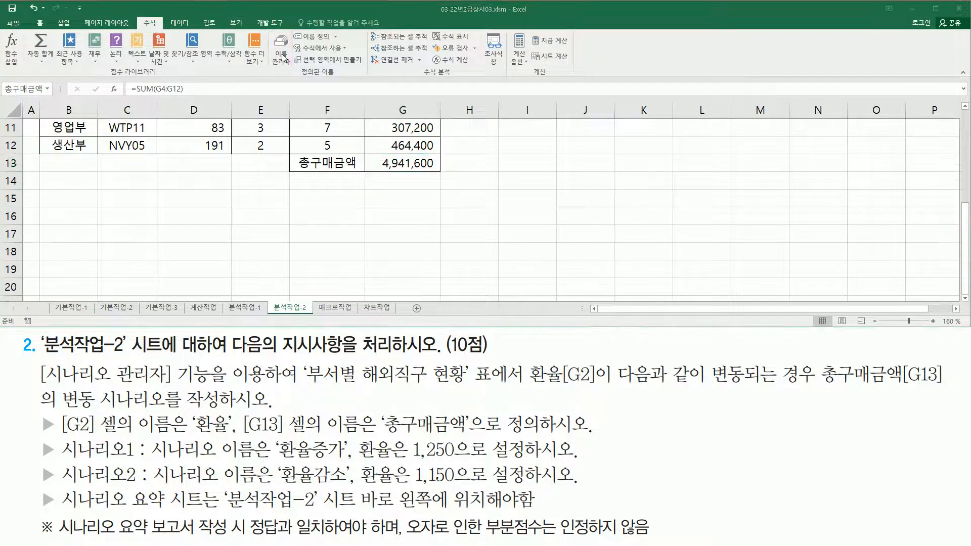
pyautogui.click(283, 56)
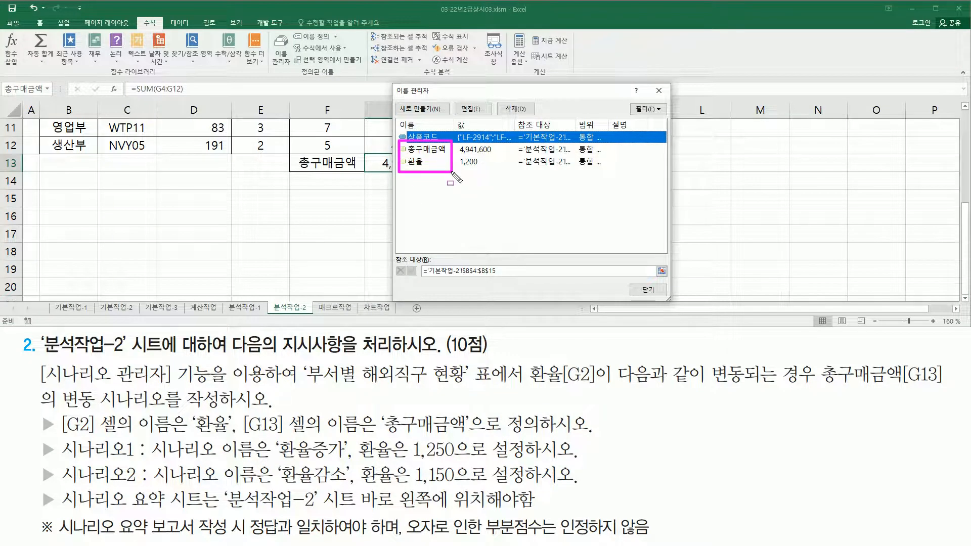
pyautogui.click(431, 149)
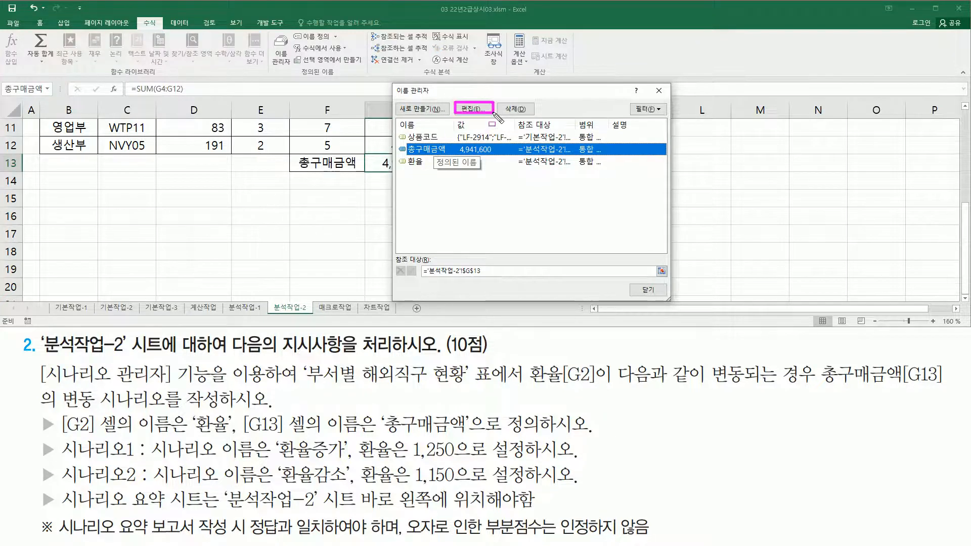
pyautogui.click(659, 91)
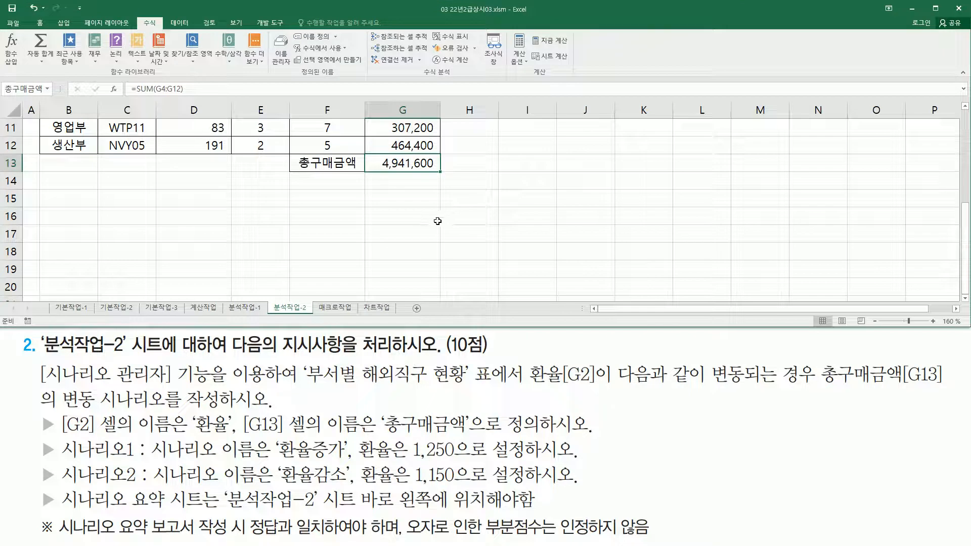
# - Examine the task's required scenario names, exchange rates and exact-match rule alongside the total purchase amount in G13
pyautogui.moveTo(56, 533)
pyautogui.mouseDown()
pyautogui.moveTo(248, 534)
pyautogui.moveTo(249, 522)
pyautogui.moveTo(376, 538)
pyautogui.moveTo(394, 521)
pyautogui.moveTo(249, 516)
pyautogui.mouseUp()
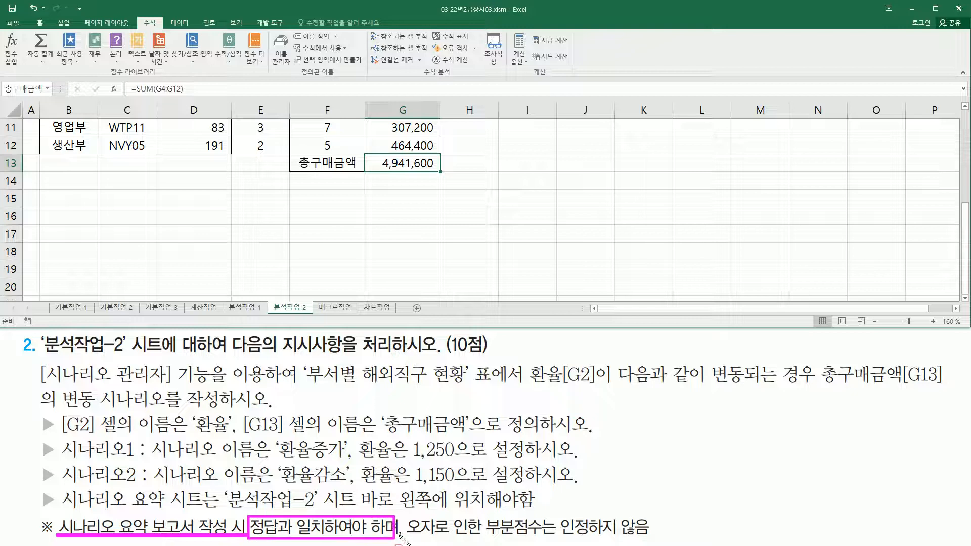
pyautogui.moveTo(406, 535); pyautogui.dragTo(655, 536)
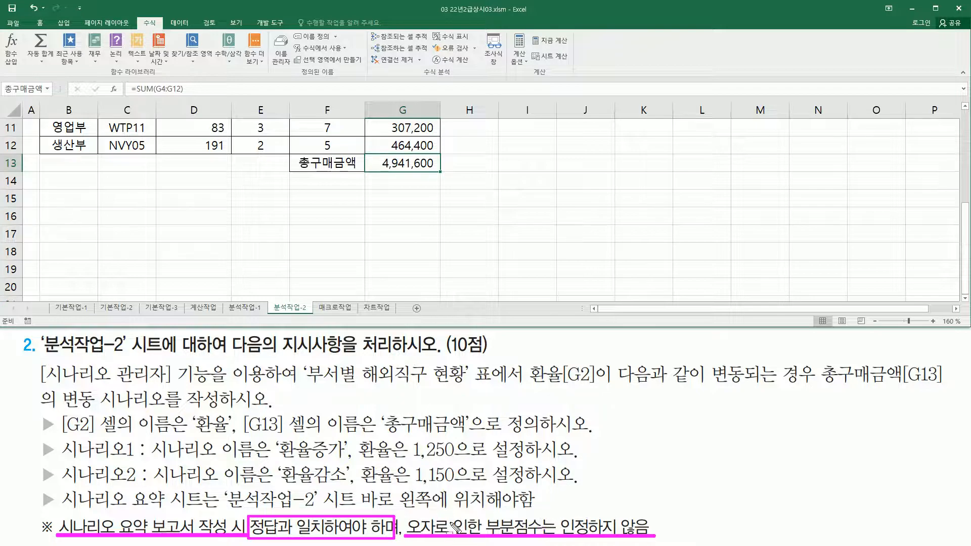
pyautogui.press('Escape')
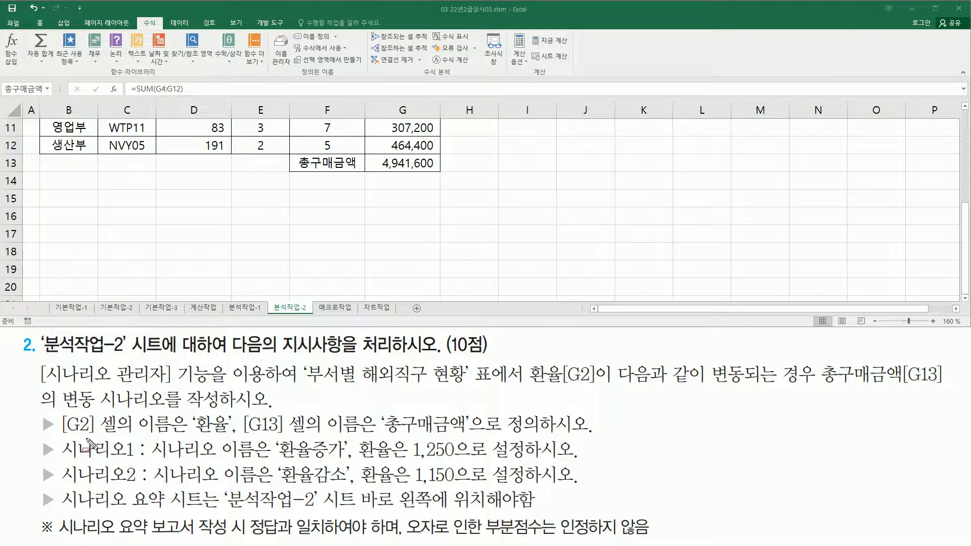
pyautogui.moveTo(63, 435)
pyautogui.mouseDown()
pyautogui.moveTo(82, 489)
pyautogui.moveTo(142, 489)
pyautogui.mouseUp()
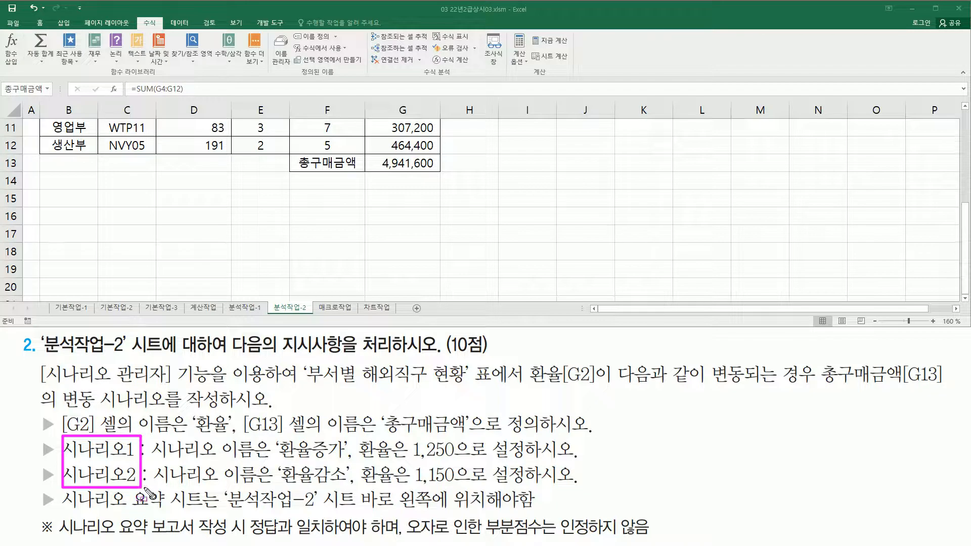
pyautogui.moveTo(278, 461); pyautogui.dragTo(348, 461)
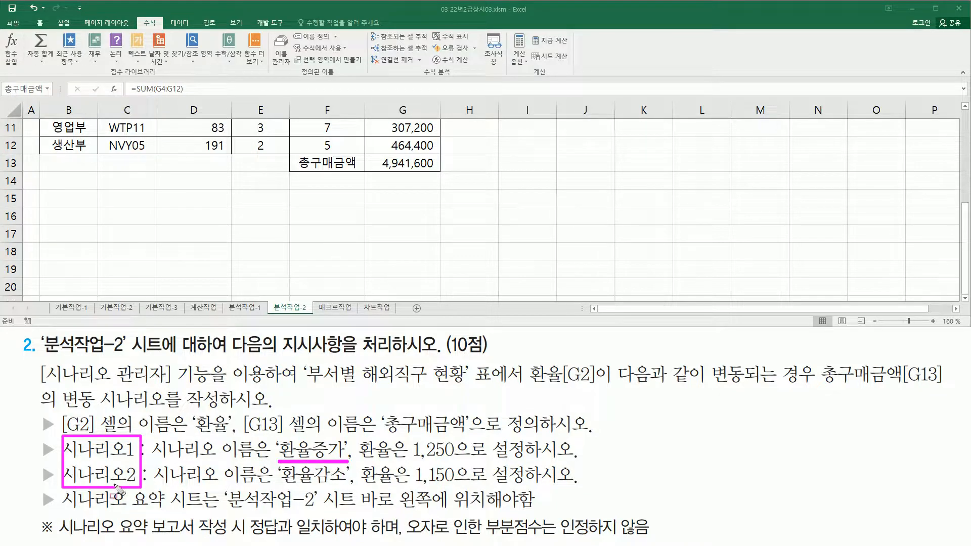
pyautogui.moveTo(278, 486); pyautogui.dragTo(348, 487)
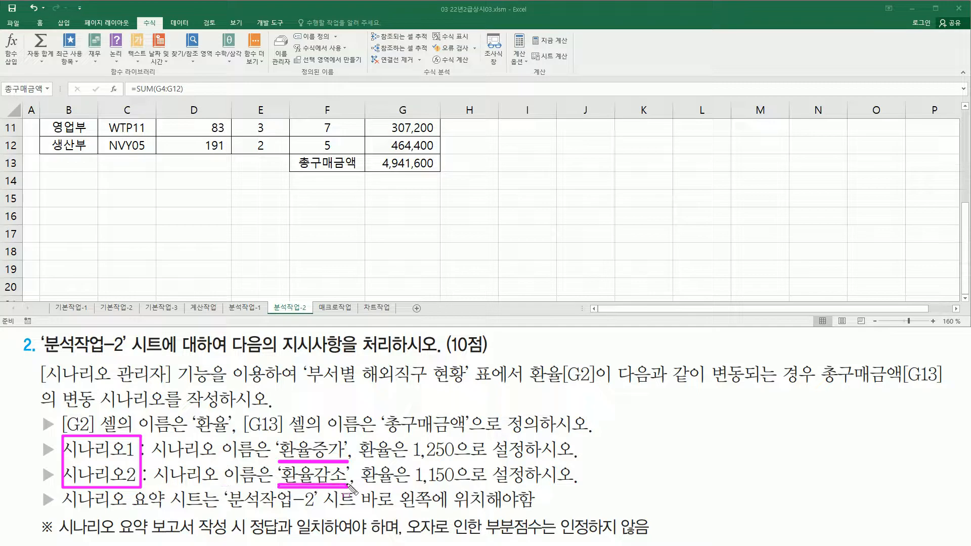
pyautogui.moveTo(406, 437)
pyautogui.mouseDown()
pyautogui.moveTo(406, 450)
pyautogui.moveTo(473, 477)
pyautogui.moveTo(464, 487)
pyautogui.mouseUp()
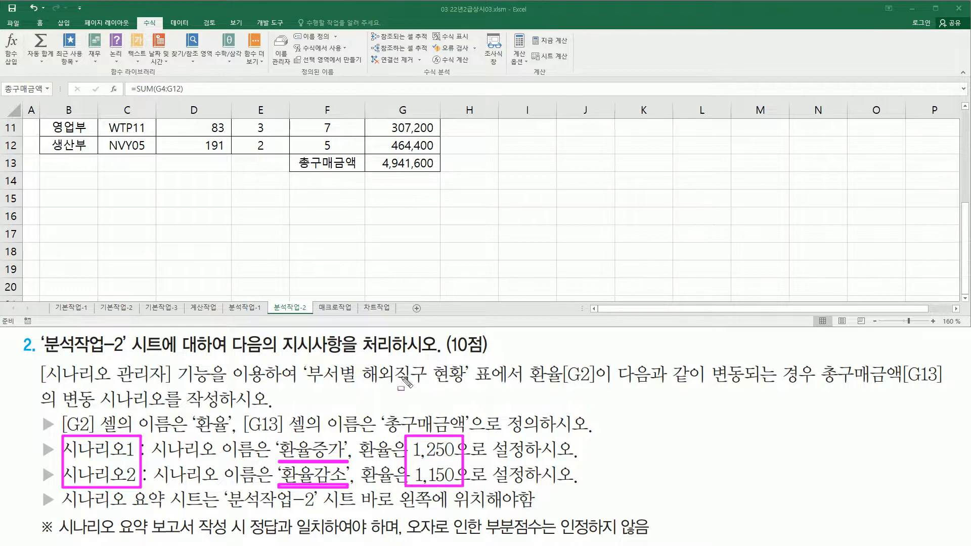
pyautogui.moveTo(367, 153); pyautogui.dragTo(447, 177)
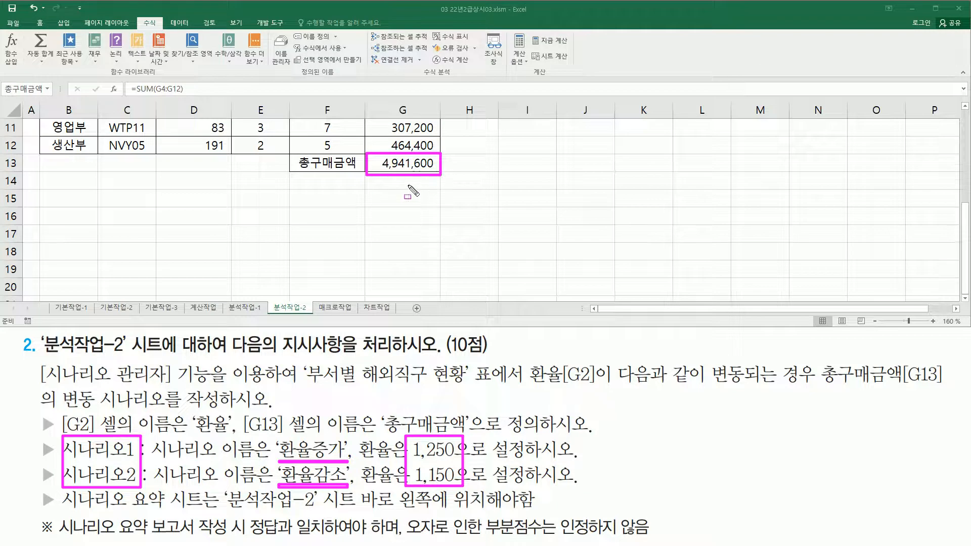
pyautogui.press('Escape')
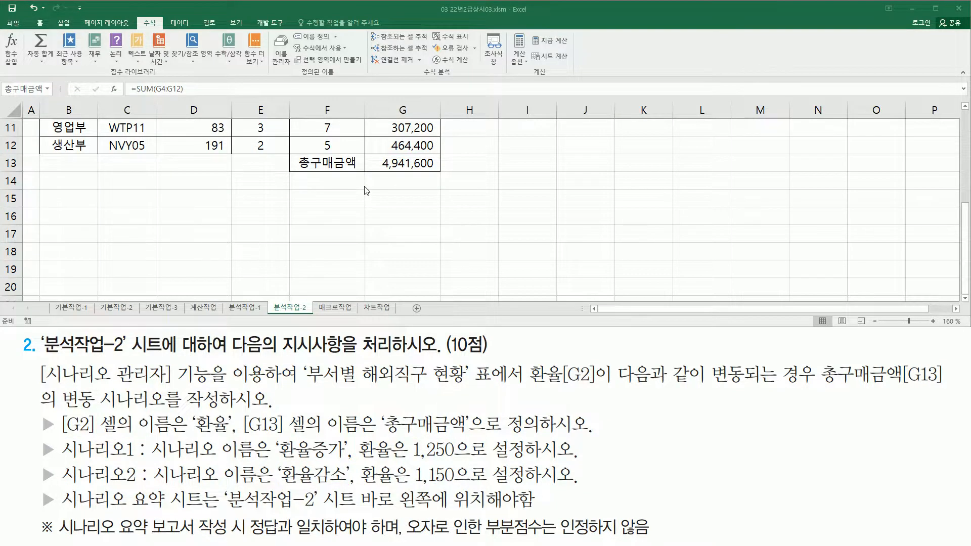
# - Open the Scenario Manager for 분석작업-2 and start adding the first scenario
pyautogui.click(466, 190)
pyautogui.scroll(3, 431, 185)
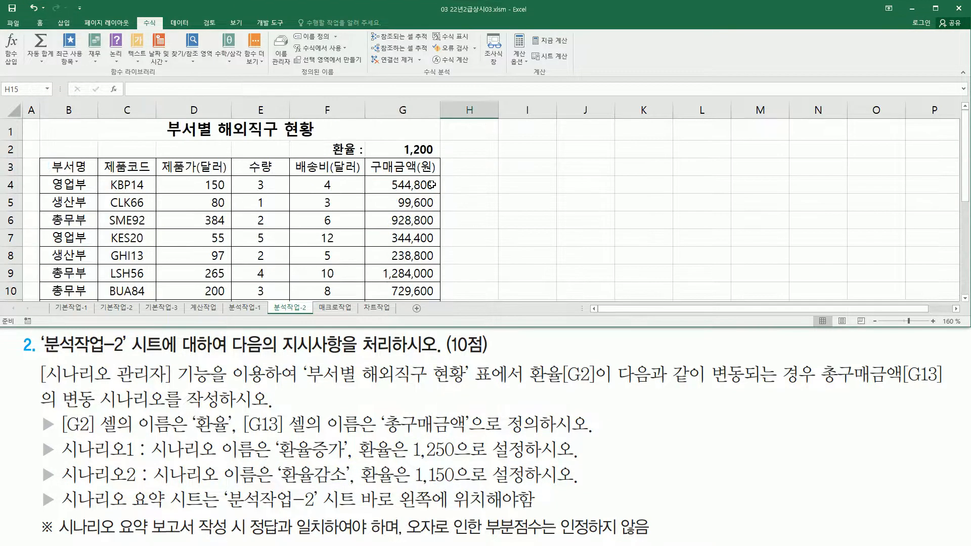
pyautogui.click(178, 23)
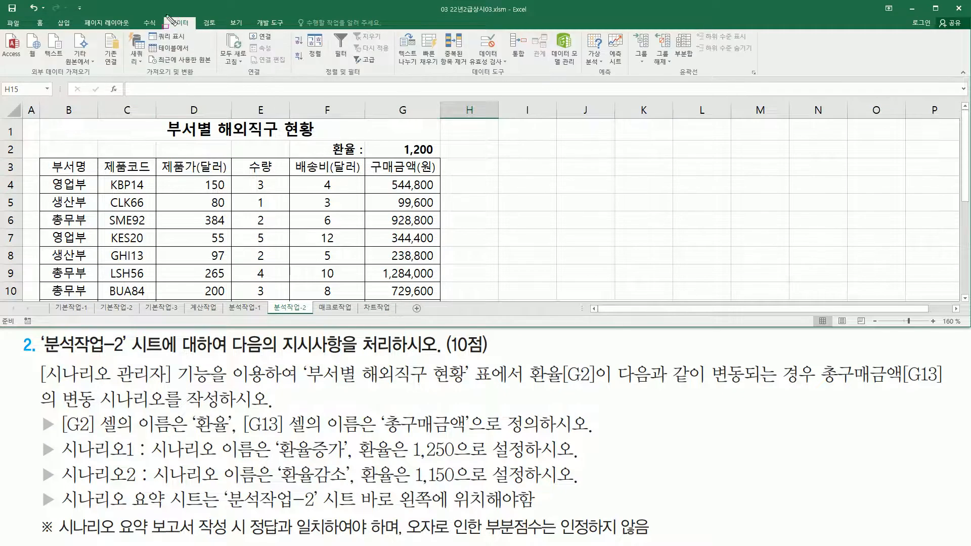
pyautogui.moveTo(193, 26); pyautogui.dragTo(196, 29)
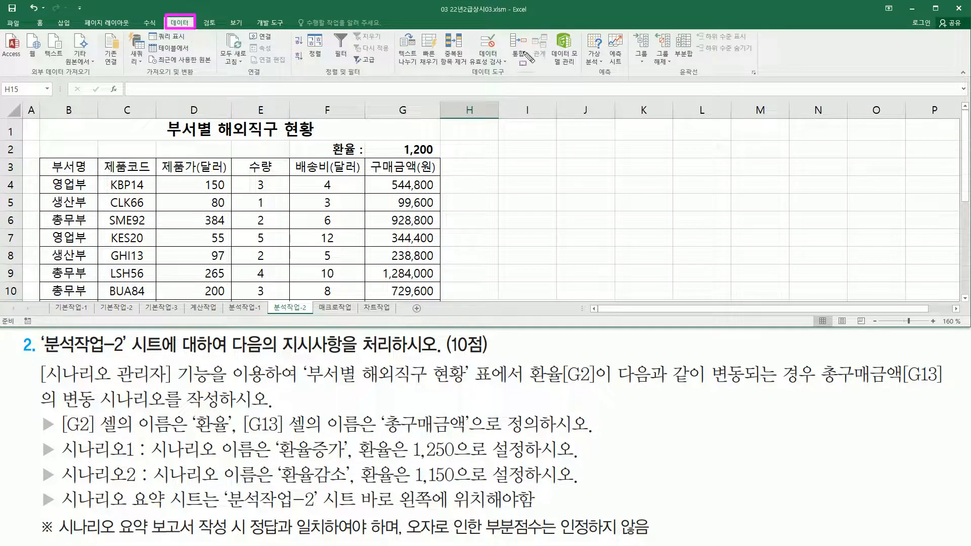
pyautogui.moveTo(582, 31); pyautogui.dragTo(607, 70)
pyautogui.press('Escape')
pyautogui.click(595, 60)
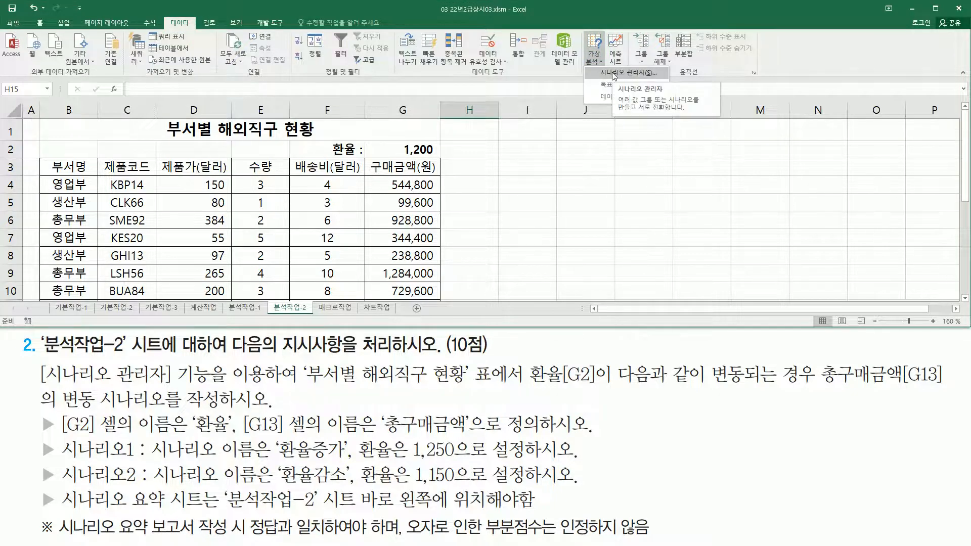
pyautogui.click(612, 71)
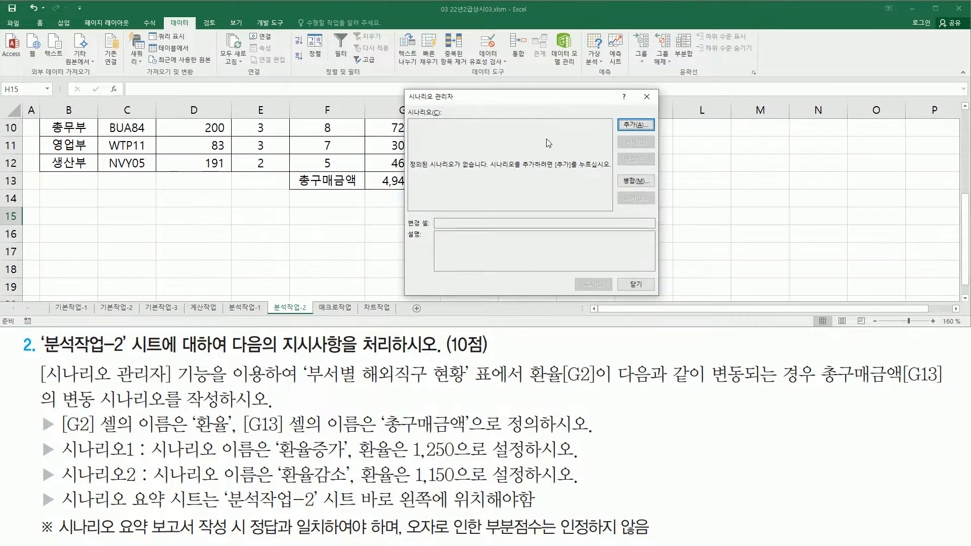
pyautogui.moveTo(481, 101); pyautogui.dragTo(565, 99)
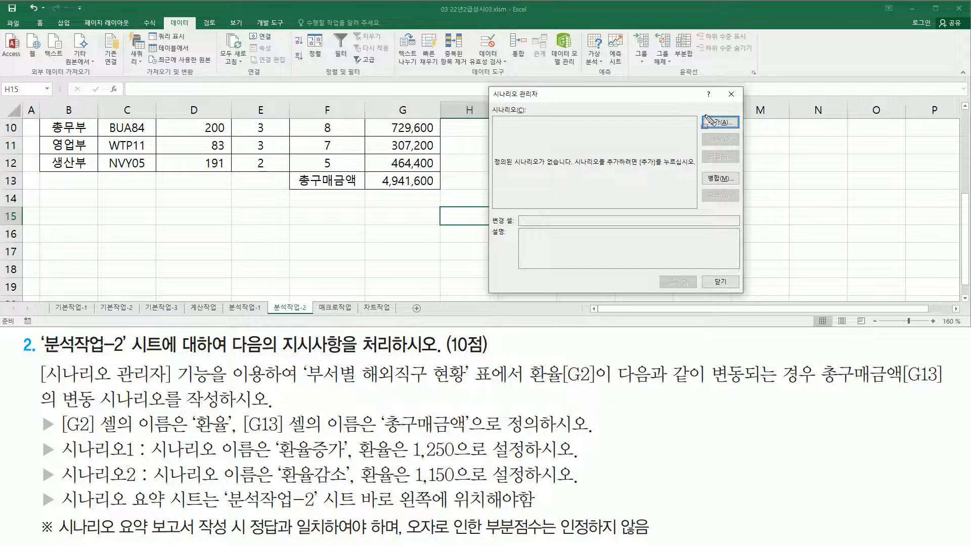
pyautogui.click(719, 124)
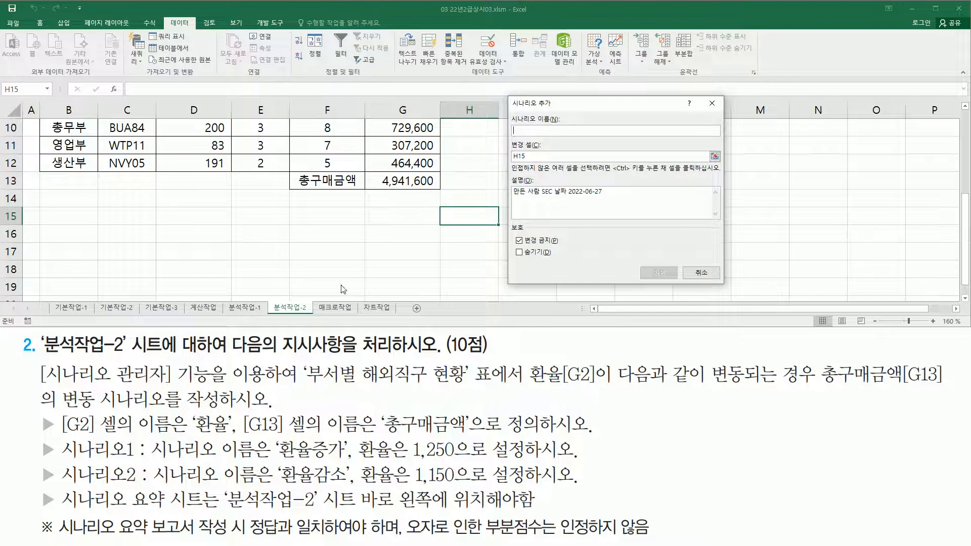
# - Name the first scenario 환율증가, following the task's scenario 1 instruction
pyautogui.moveTo(59, 458); pyautogui.dragTo(140, 459)
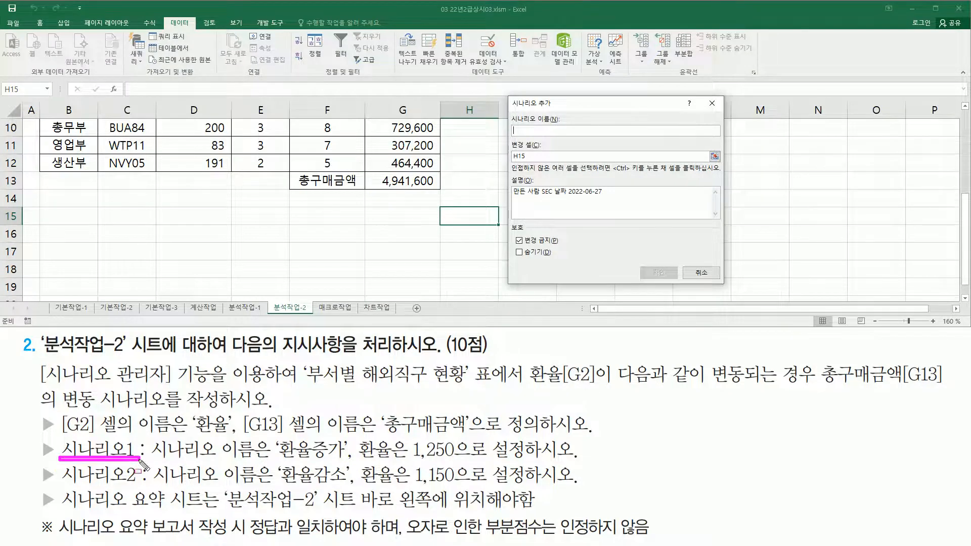
pyautogui.moveTo(279, 460); pyautogui.dragTo(336, 461)
pyautogui.moveTo(412, 460); pyautogui.dragTo(458, 461)
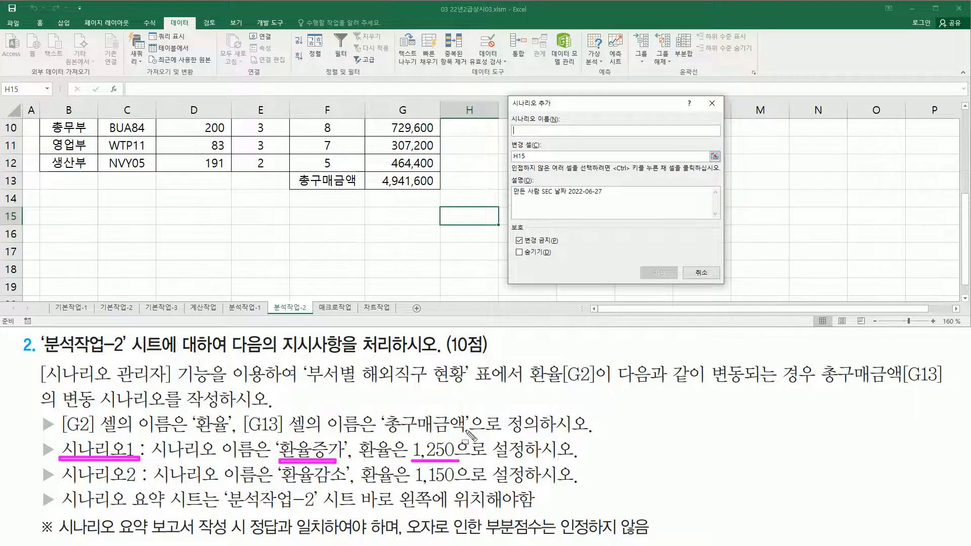
pyautogui.press('Escape')
pyautogui.click(544, 130)
pyautogui.write('ㅎ')
pyautogui.write('율증')
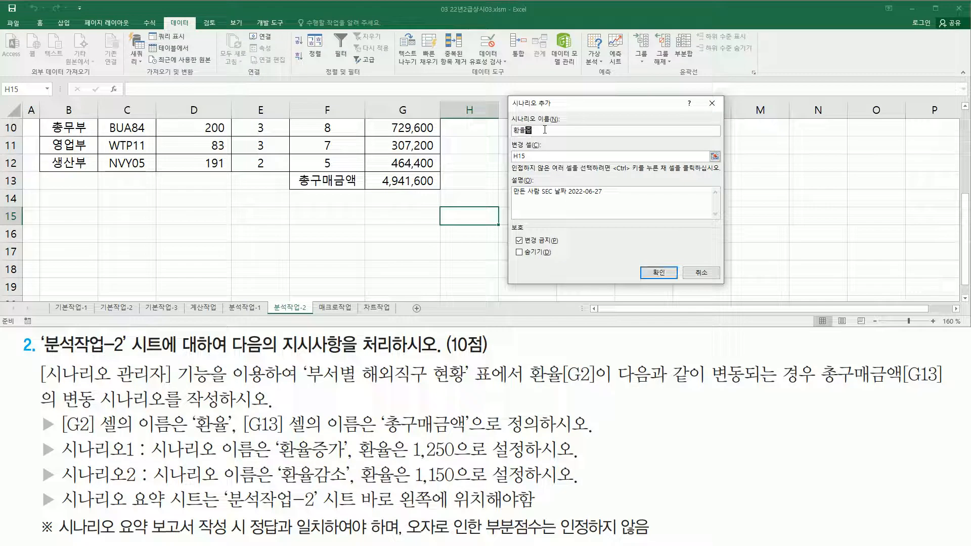
pyautogui.write('가')
pyautogui.press('Tab')
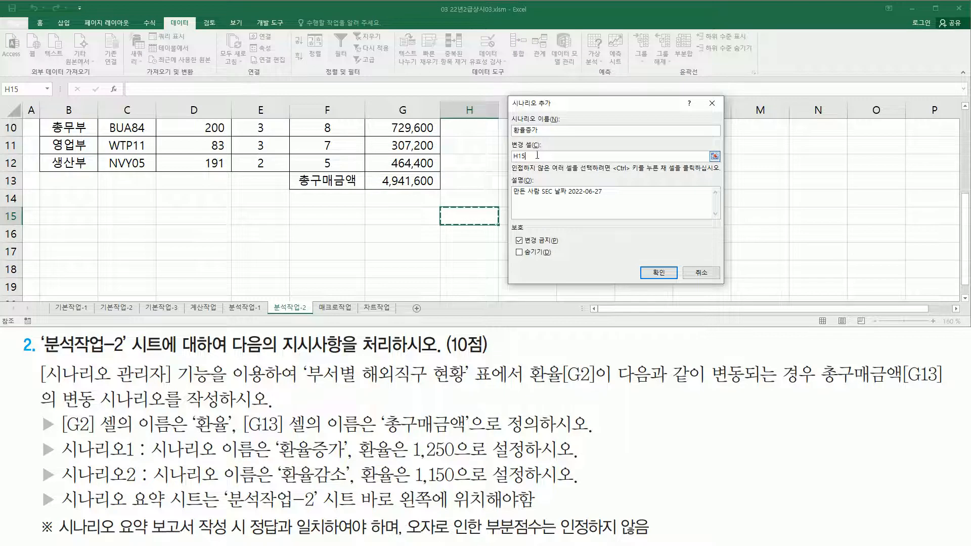
# - Set the changing cell of the 환율증가 scenario to the exchange rate cell G2 and proceed to its scenario values
pyautogui.doubleClick(521, 157)
pyautogui.press('BackSpace')
pyautogui.scroll(3, 440, 192)
pyautogui.click(408, 147)
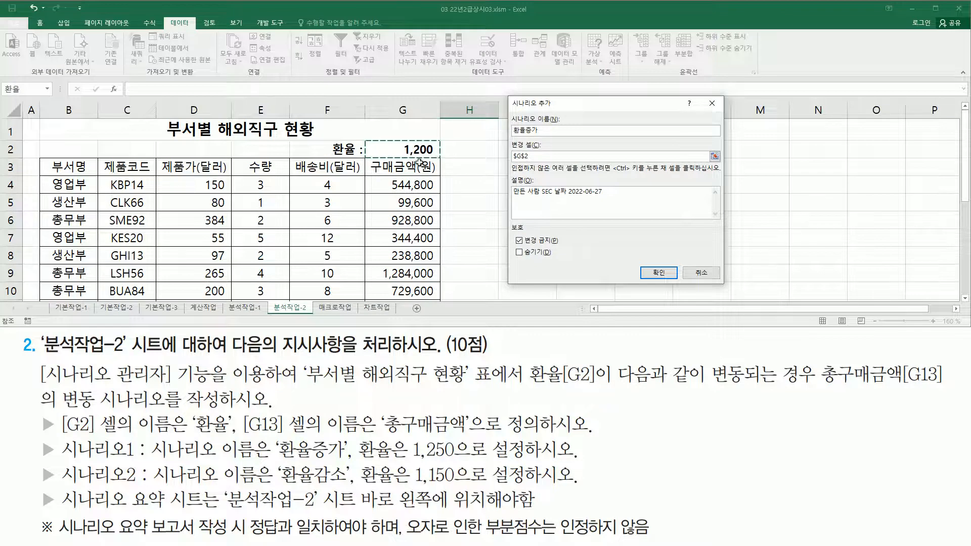
pyautogui.click(541, 156)
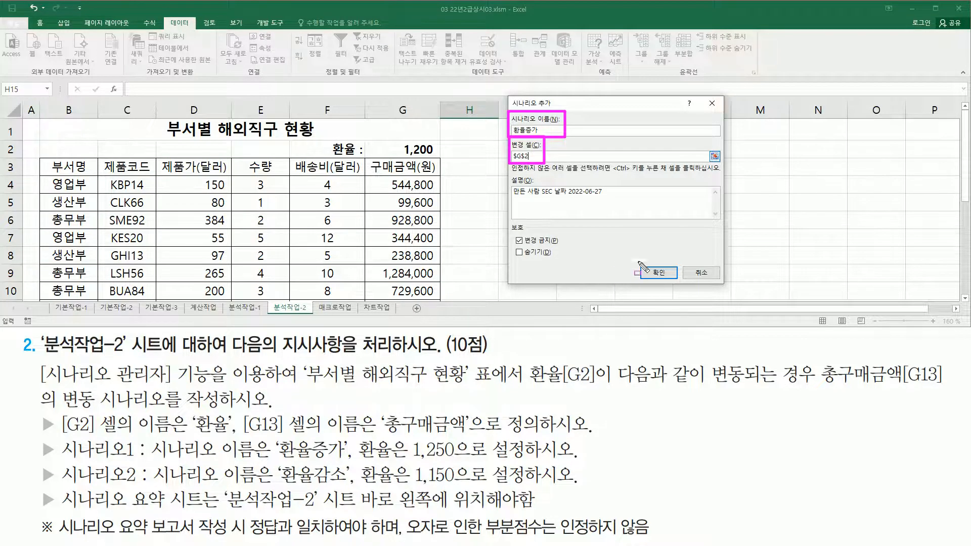
pyautogui.click(658, 272)
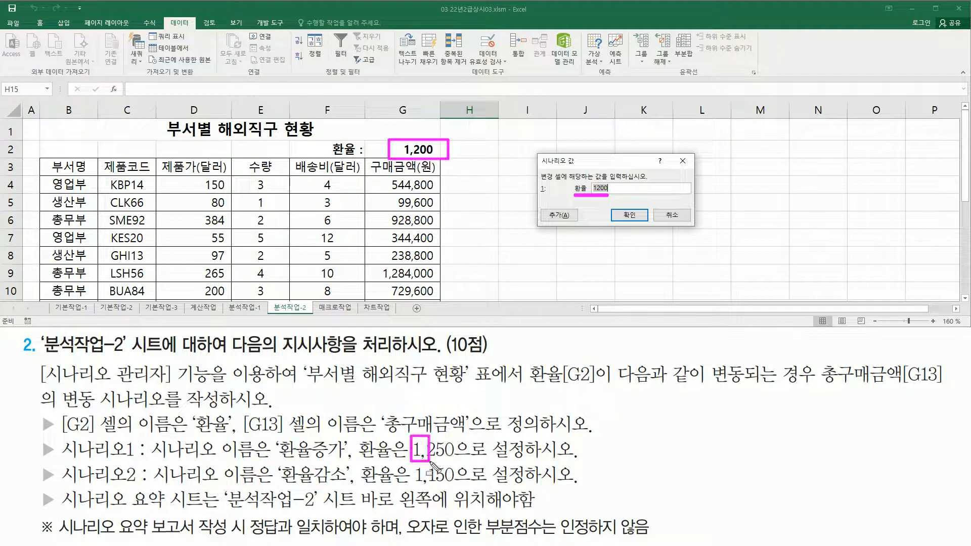
# - Set the 환율 value of the 환율증가 scenario to 1250 and start adding another scenario
pyautogui.click(619, 187)
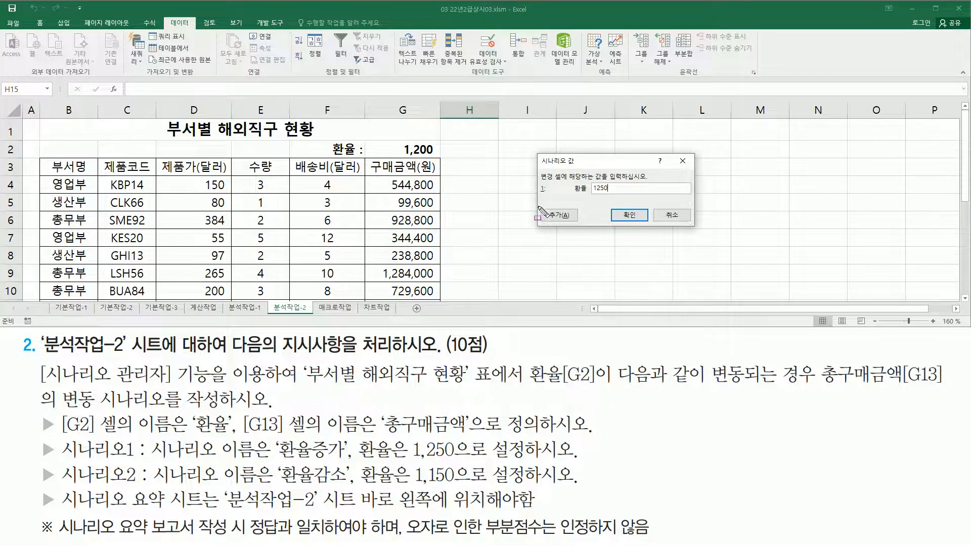
pyautogui.moveTo(540, 207); pyautogui.dragTo(578, 223)
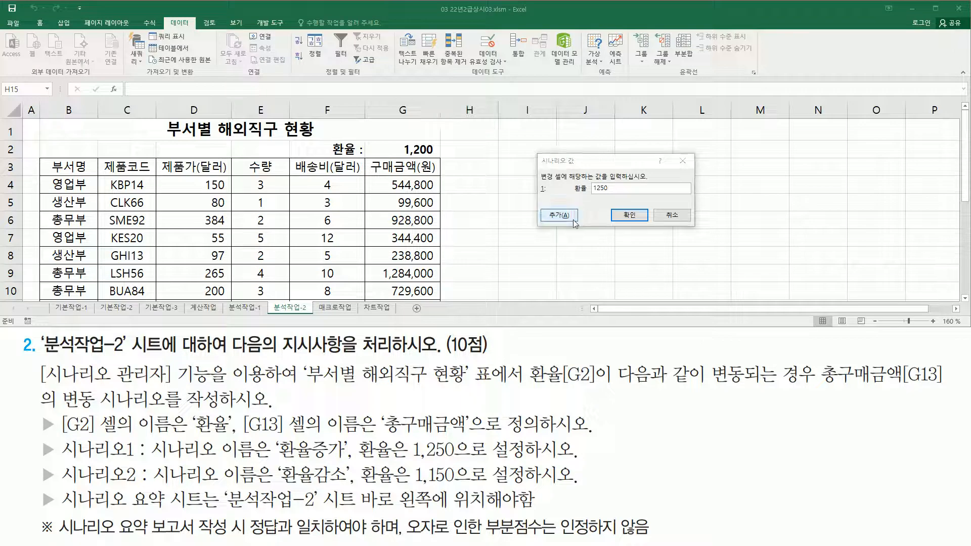
pyautogui.click(571, 217)
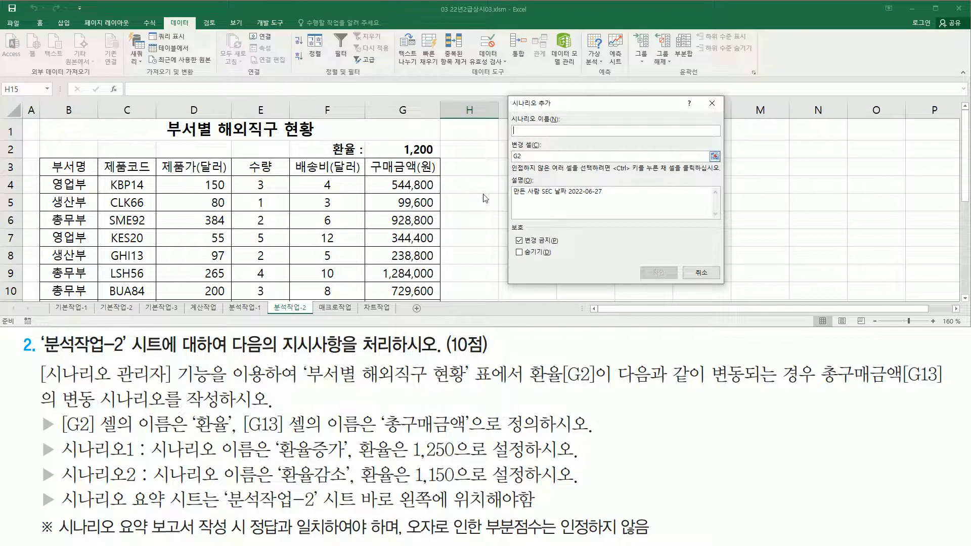
# - Name the second scenario 환율감소, keep G2 as its changing cell, and proceed to its scenario values
pyautogui.moveTo(280, 489); pyautogui.dragTo(348, 488)
pyautogui.press('Escape')
pyautogui.click(545, 133)
pyautogui.write('환율감소')
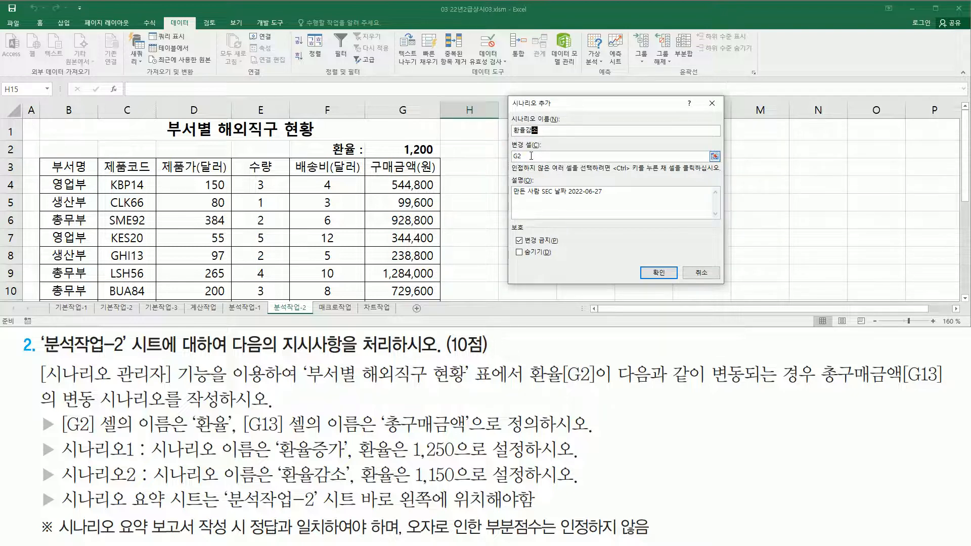
pyautogui.click(530, 155)
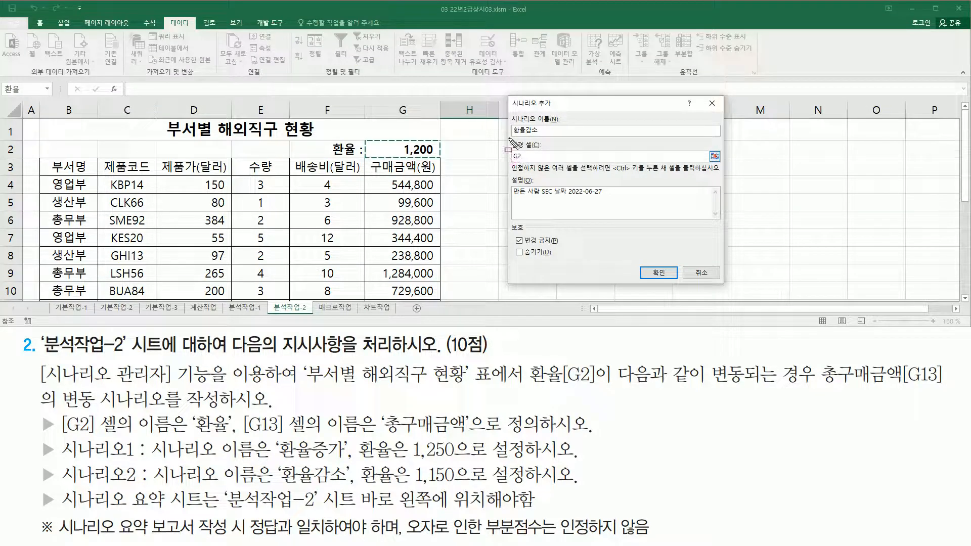
pyautogui.moveTo(508, 138); pyautogui.dragTo(555, 164)
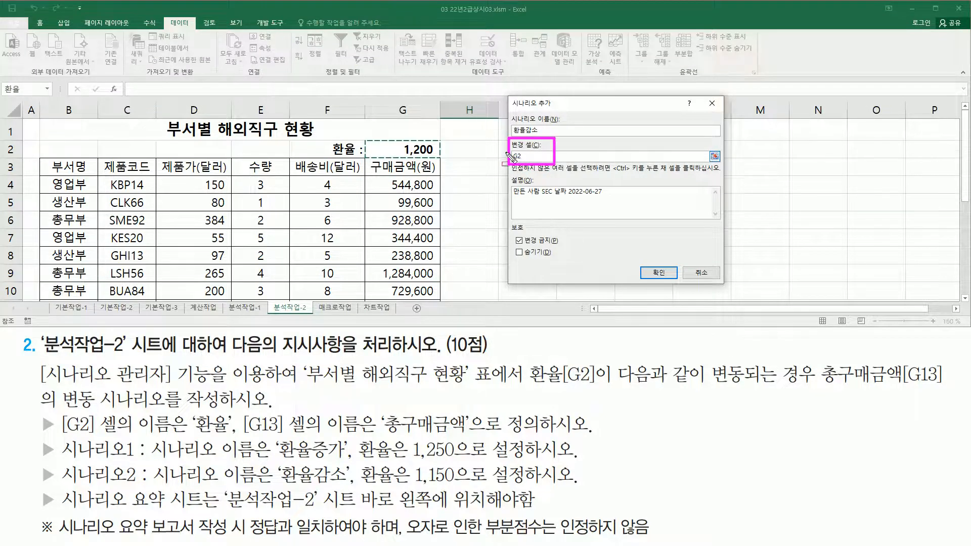
pyautogui.moveTo(512, 161); pyautogui.dragTo(523, 162)
pyautogui.press('Escape')
pyautogui.click(659, 273)
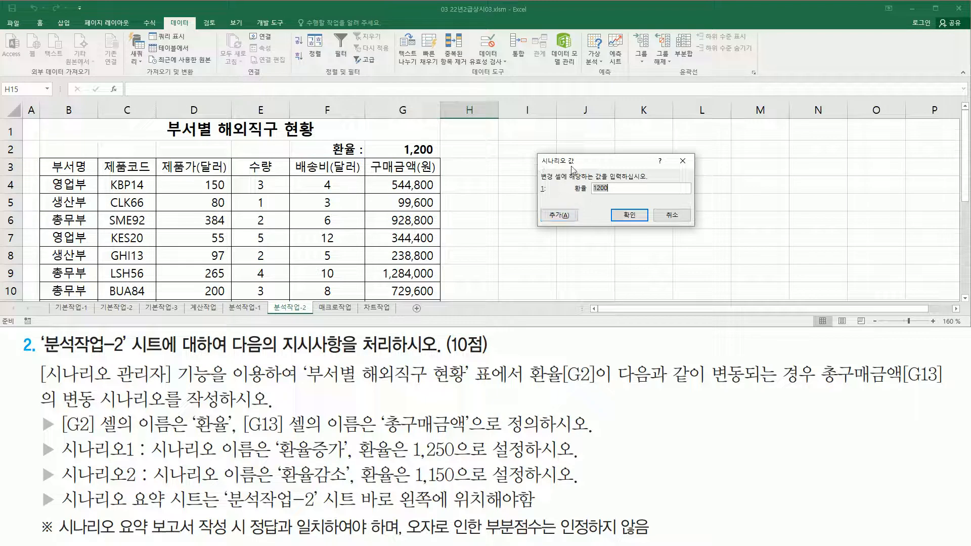
# - Set the 환율 value of the 환율감소 scenario to 1150 and confirm it
pyautogui.moveTo(575, 194); pyautogui.dragTo(617, 193)
pyautogui.moveTo(409, 463); pyautogui.dragTo(466, 483)
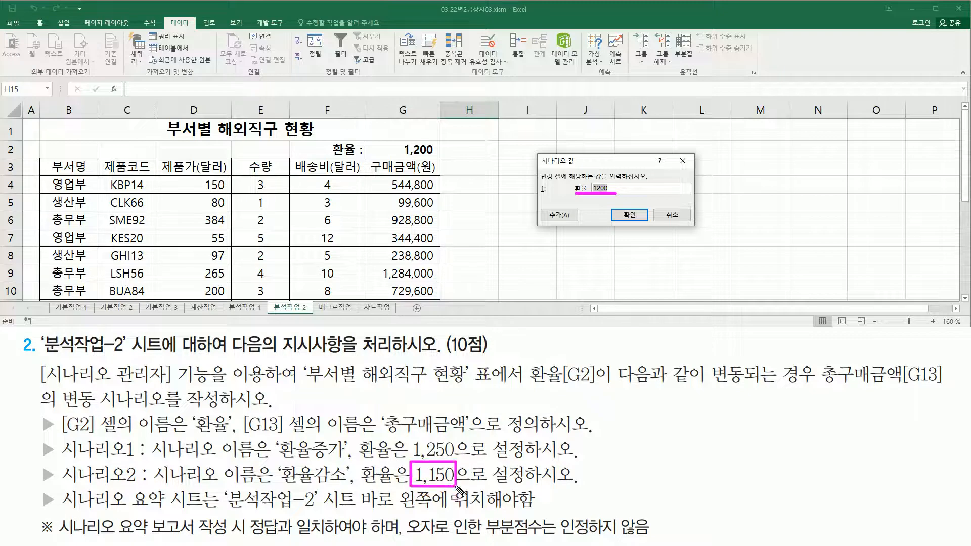
pyautogui.click(622, 187)
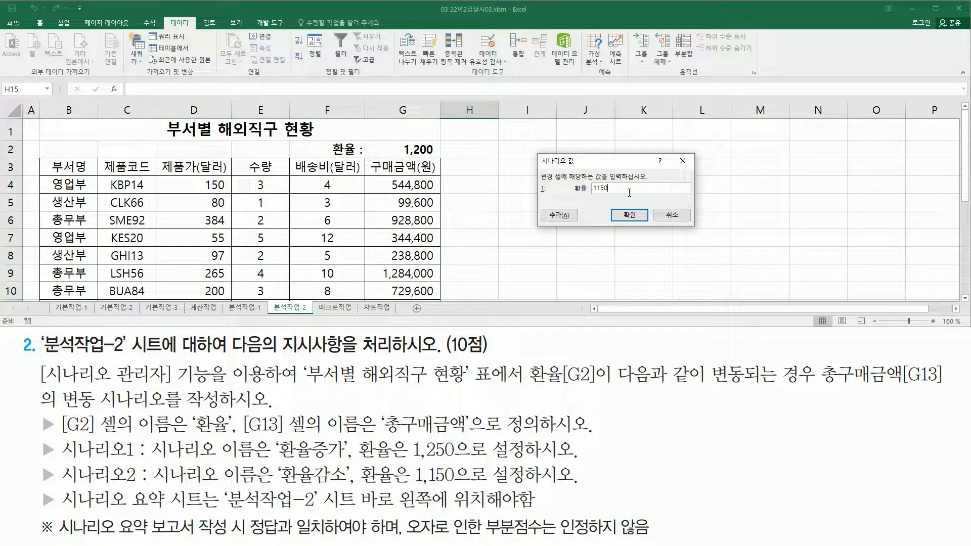
pyautogui.moveTo(614, 202); pyautogui.dragTo(643, 226)
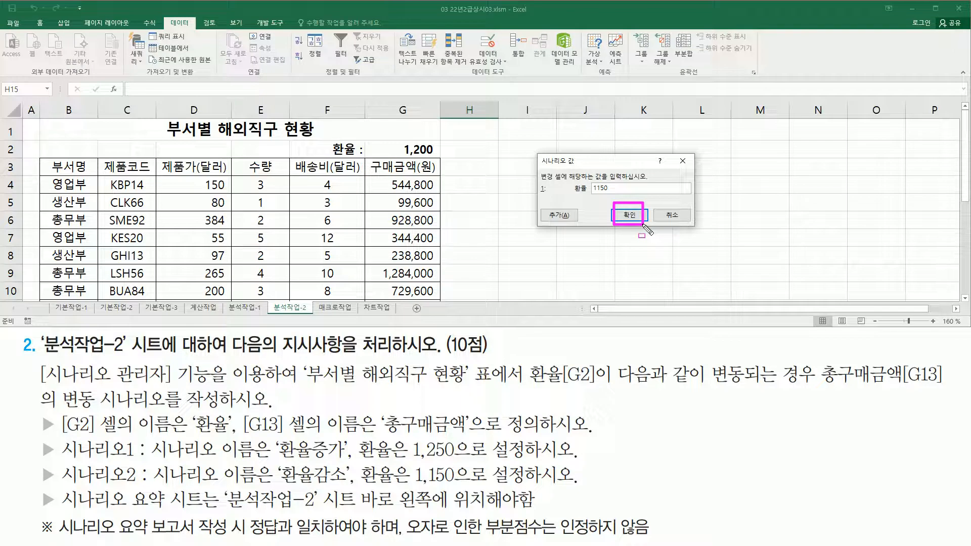
pyautogui.press('Escape')
pyautogui.click(629, 215)
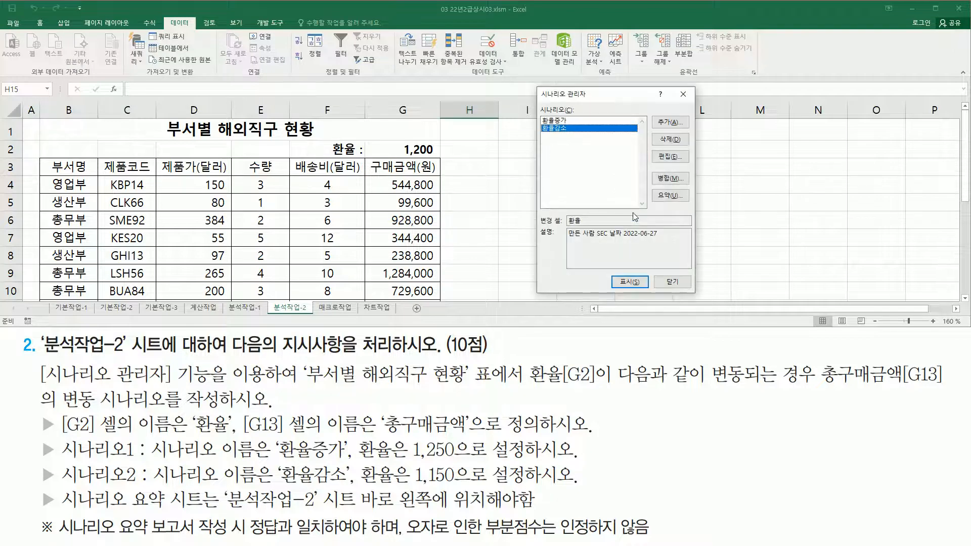
# - Review the 환율증가 and 환율감소 entries in the scenario list
pyautogui.moveTo(540, 113); pyautogui.dragTo(578, 137)
pyautogui.moveTo(651, 185)
pyautogui.mouseDown()
pyautogui.moveTo(665, 201)
pyautogui.moveTo(695, 205)
pyautogui.mouseUp()
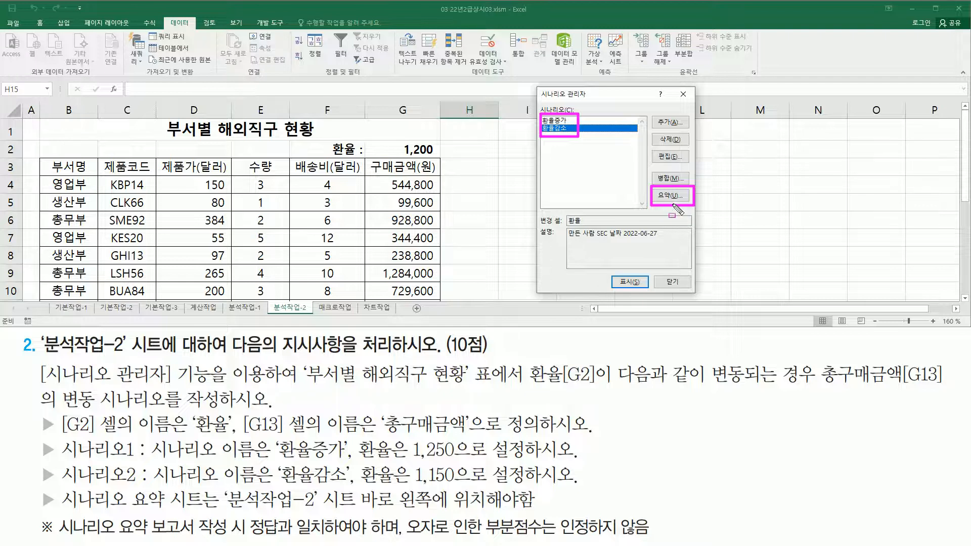
pyautogui.press('Escape')
pyautogui.click(561, 122)
pyautogui.click(573, 128)
pyautogui.click(571, 122)
pyautogui.click(572, 129)
pyautogui.click(573, 122)
pyautogui.click(572, 129)
pyautogui.click(572, 122)
pyautogui.click(572, 128)
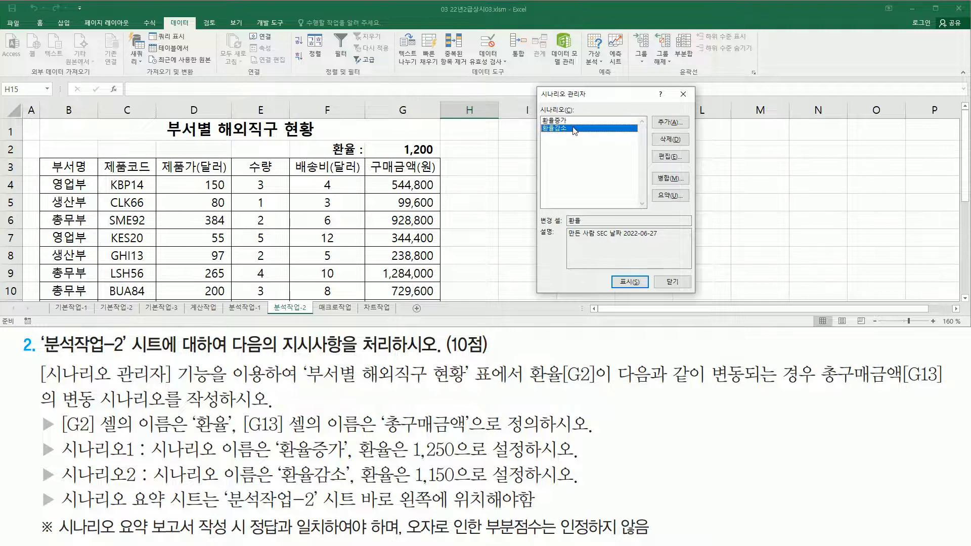
# - Open the 환율감소 scenario's edit settings for inspection and dismiss them
pyautogui.moveTo(656, 147); pyautogui.dragTo(694, 172)
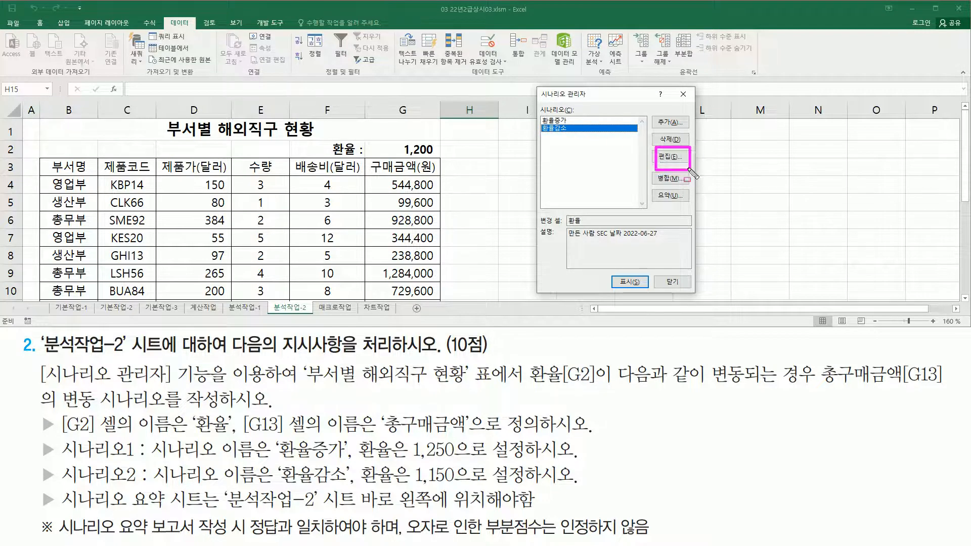
pyautogui.click(671, 158)
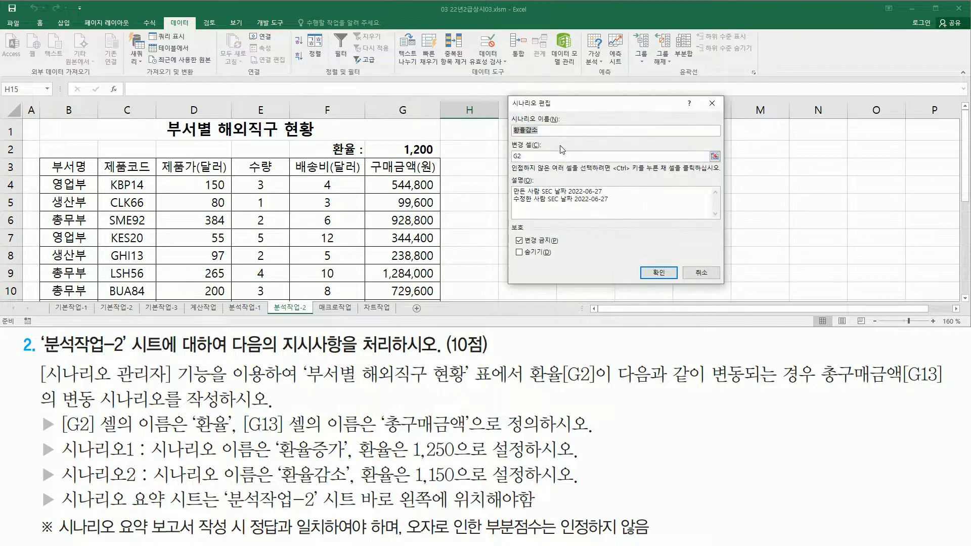
pyautogui.click(713, 104)
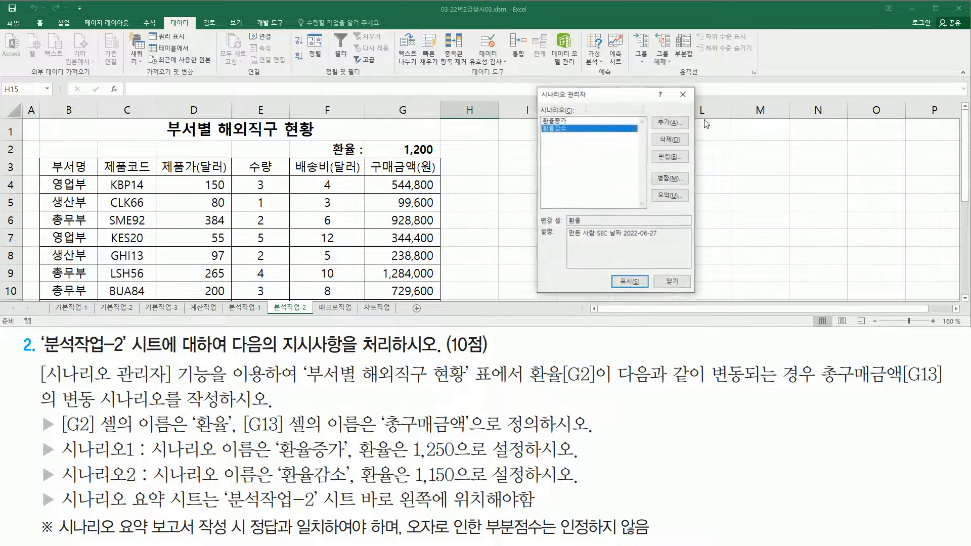
# - Start a summary of the scenarios with 시나리오 요약 as the report type
pyautogui.click(664, 197)
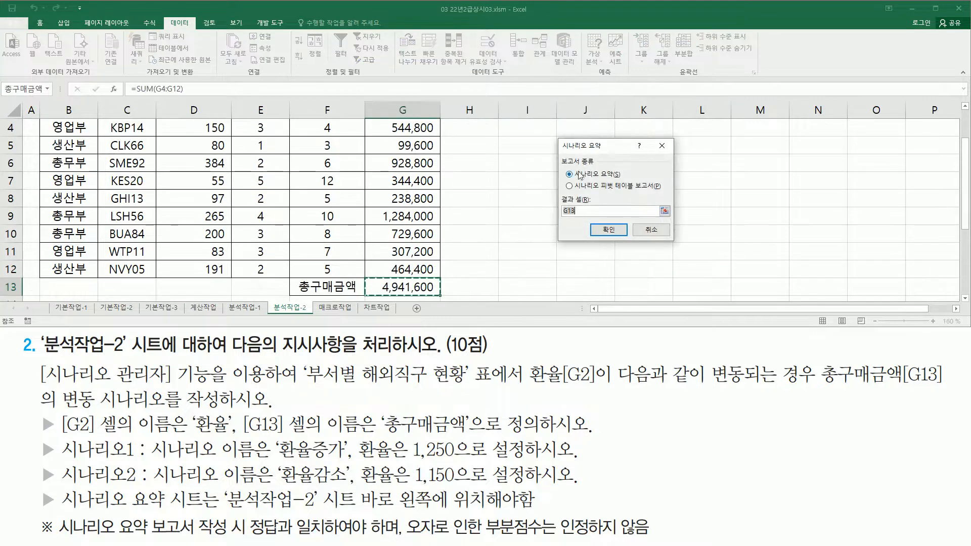
pyautogui.hotkey('ctrl', '2')
pyautogui.moveTo(560, 155); pyautogui.dragTo(604, 166)
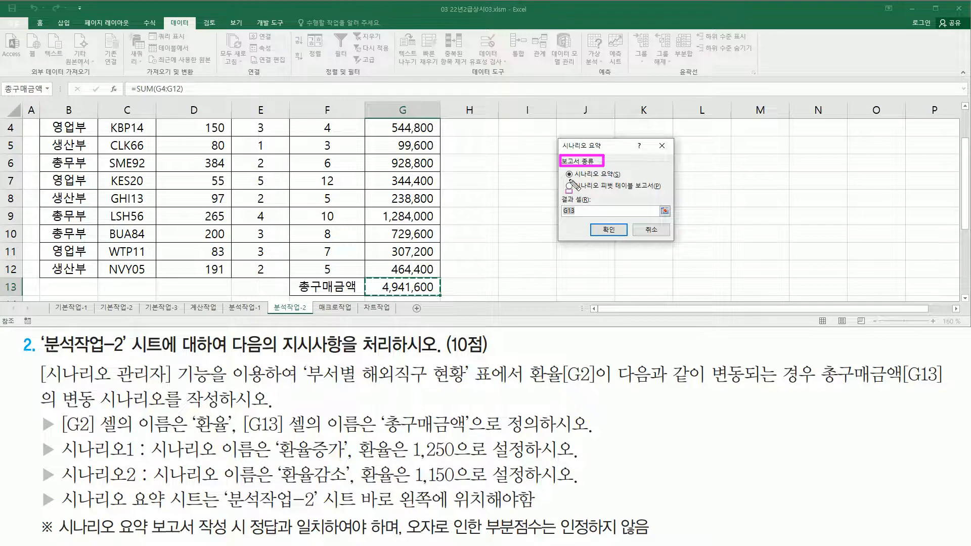
pyautogui.moveTo(569, 179)
pyautogui.mouseDown()
pyautogui.moveTo(616, 181)
pyautogui.moveTo(622, 168)
pyautogui.mouseUp()
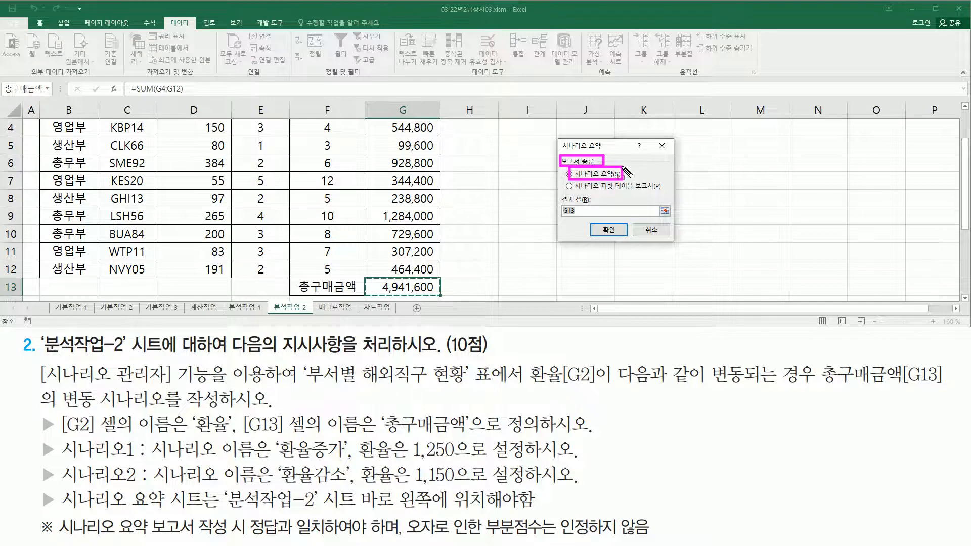
pyautogui.press('Escape')
pyautogui.click(604, 179)
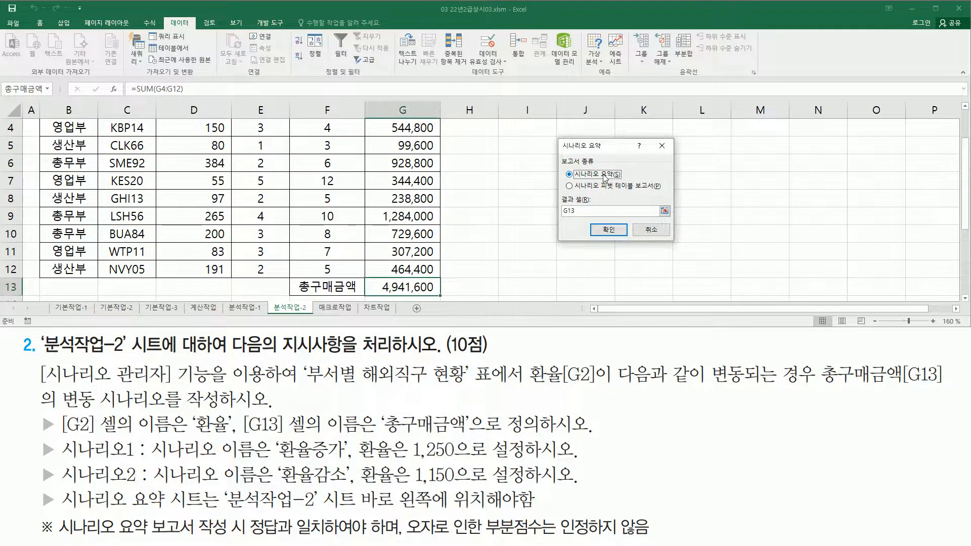
# - Use the total purchase amount cell G13 as the result cell and generate the scenario summary sheet
pyautogui.click(587, 210)
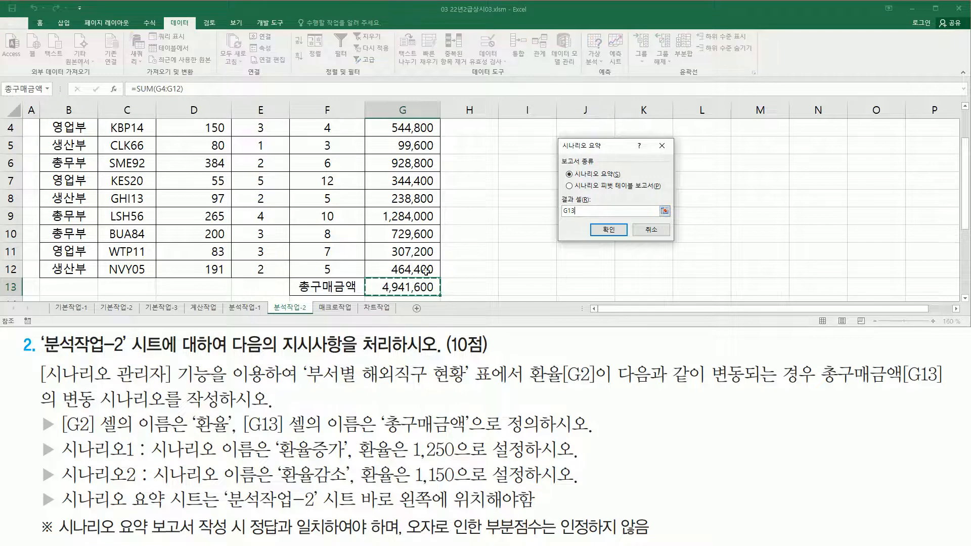
pyautogui.hotkey('ctrl', '2')
pyautogui.moveTo(367, 277); pyautogui.dragTo(443, 299)
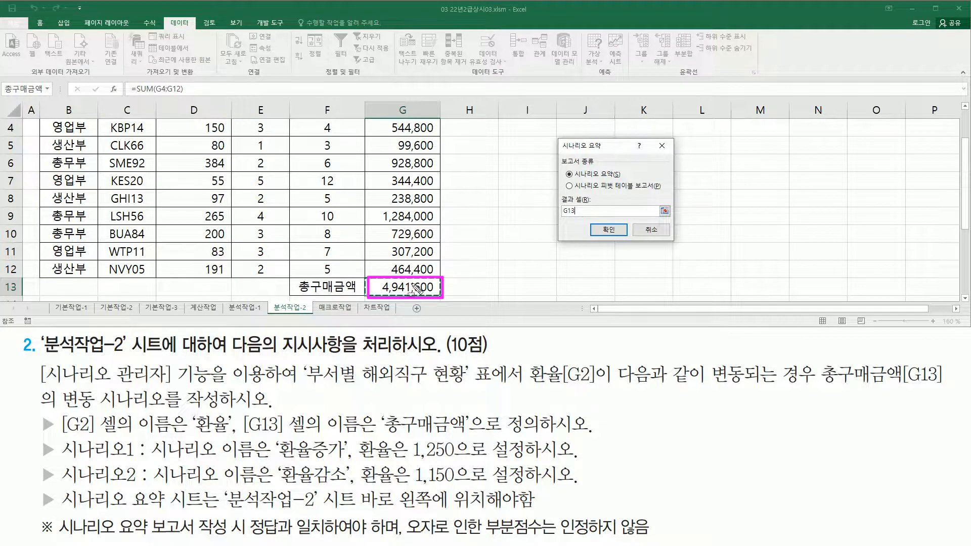
pyautogui.moveTo(563, 216); pyautogui.dragTo(581, 215)
pyautogui.press('Escape')
pyautogui.click(594, 211)
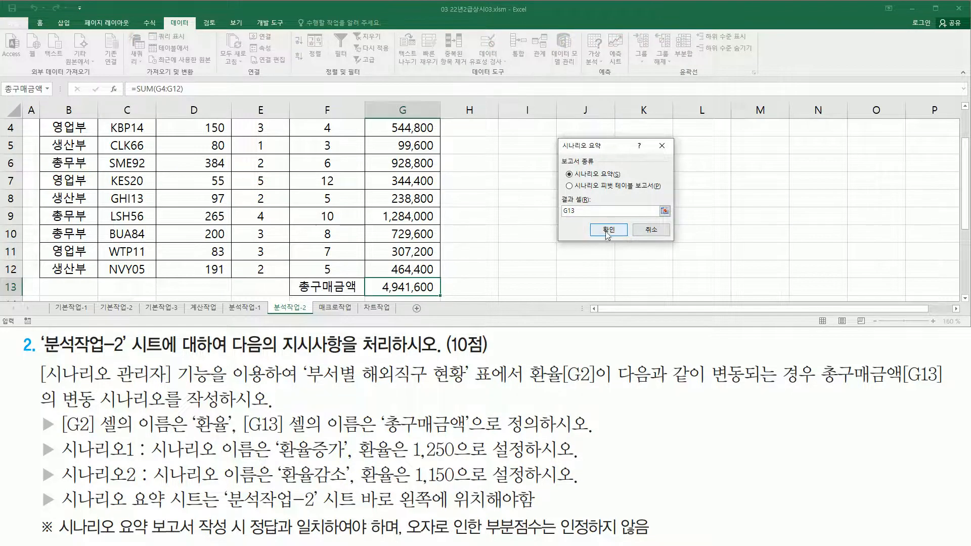
pyautogui.click(608, 231)
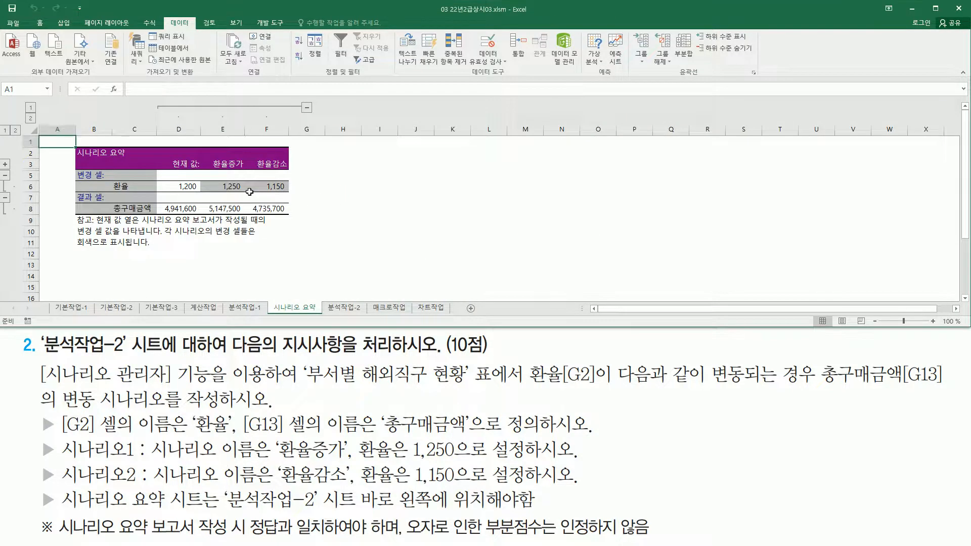
# - Check the position of the 시나리오 요약 sheet relative to 분석작업-2 against the task's placement instruction
pyautogui.keyDown('ctrl'); pyautogui.scroll(3, 251, 195); pyautogui.keyUp('ctrl')
pyautogui.keyDown('ctrl'); pyautogui.scroll(1, 250, 192); pyautogui.keyUp('ctrl')
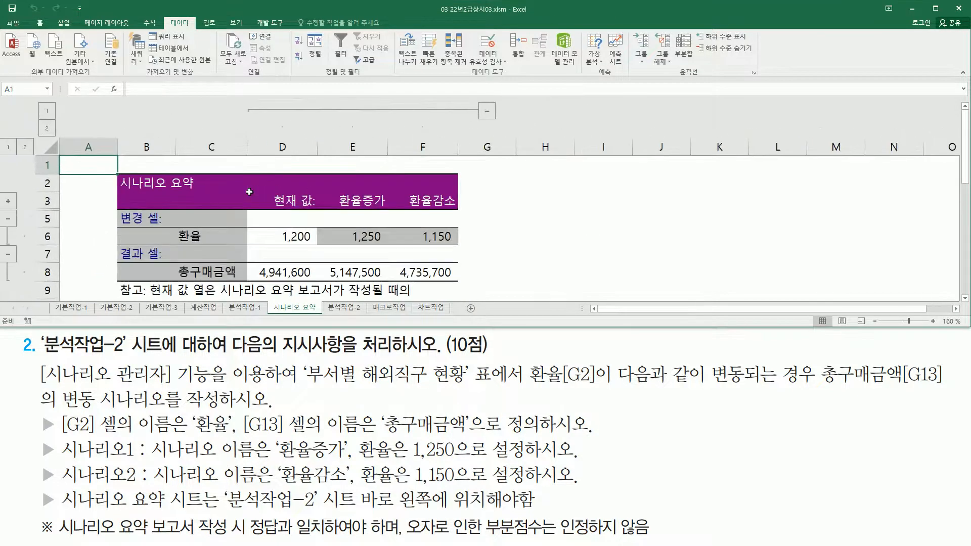
pyautogui.hotkey('ctrl', '2')
pyautogui.moveTo(327, 314)
pyautogui.mouseDown()
pyautogui.moveTo(390, 317)
pyautogui.moveTo(364, 299)
pyautogui.mouseUp()
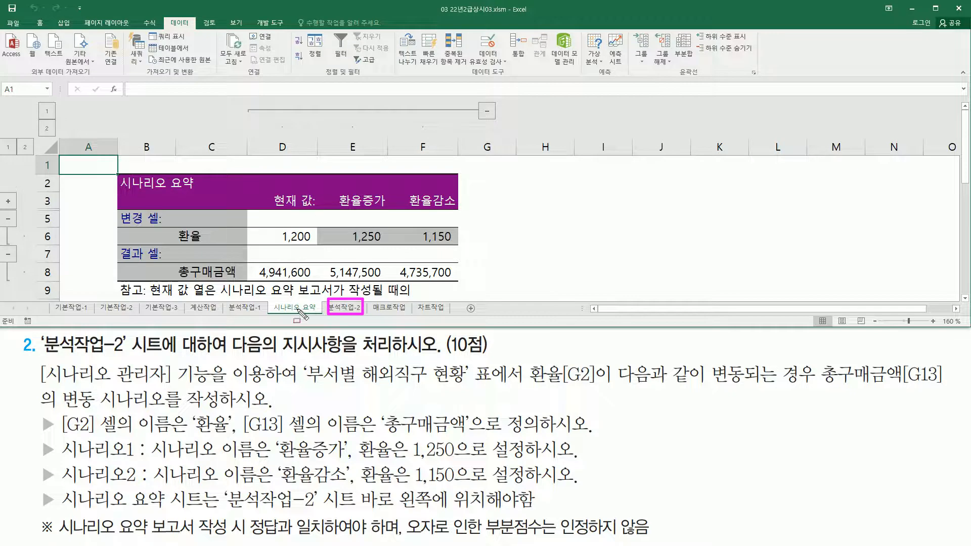
pyautogui.moveTo(275, 314); pyautogui.dragTo(315, 314)
pyautogui.moveTo(62, 513)
pyautogui.mouseDown()
pyautogui.moveTo(331, 522)
pyautogui.moveTo(535, 513)
pyautogui.mouseUp()
pyautogui.moveTo(354, 312)
pyautogui.mouseDown()
pyautogui.moveTo(273, 303)
pyautogui.moveTo(363, 310)
pyautogui.moveTo(354, 288)
pyautogui.mouseUp()
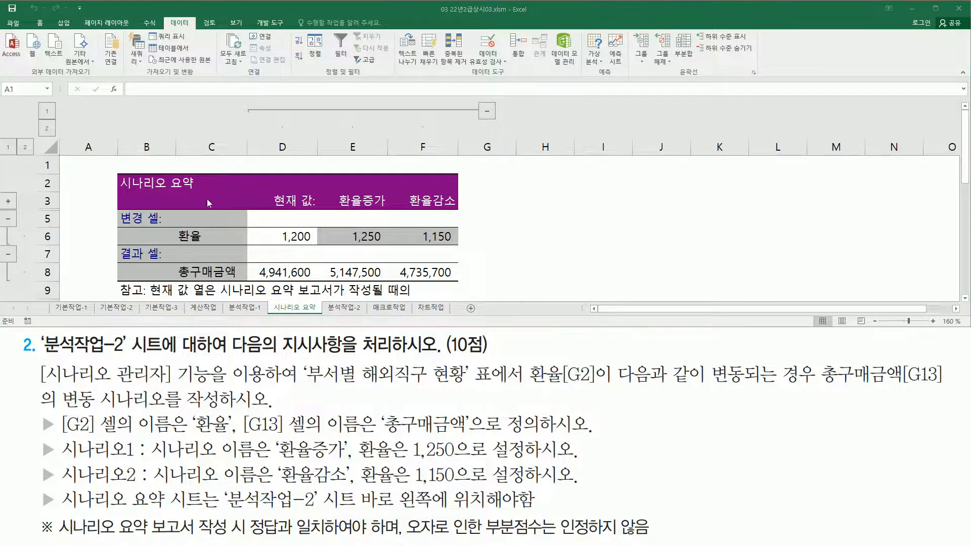
# - Examine the scenario names, the 환율 and 총구매금액 labels, and the values for each scenario in the summary report
pyautogui.moveTo(336, 191)
pyautogui.mouseDown()
pyautogui.moveTo(395, 215)
pyautogui.moveTo(457, 216)
pyautogui.mouseUp()
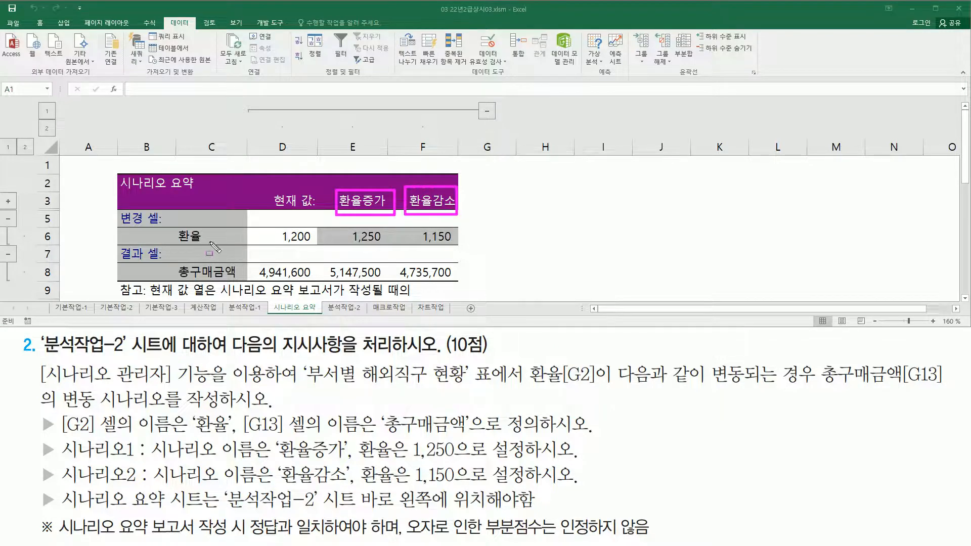
pyautogui.moveTo(173, 226)
pyautogui.mouseDown()
pyautogui.moveTo(210, 244)
pyautogui.moveTo(225, 280)
pyautogui.moveTo(245, 280)
pyautogui.mouseUp()
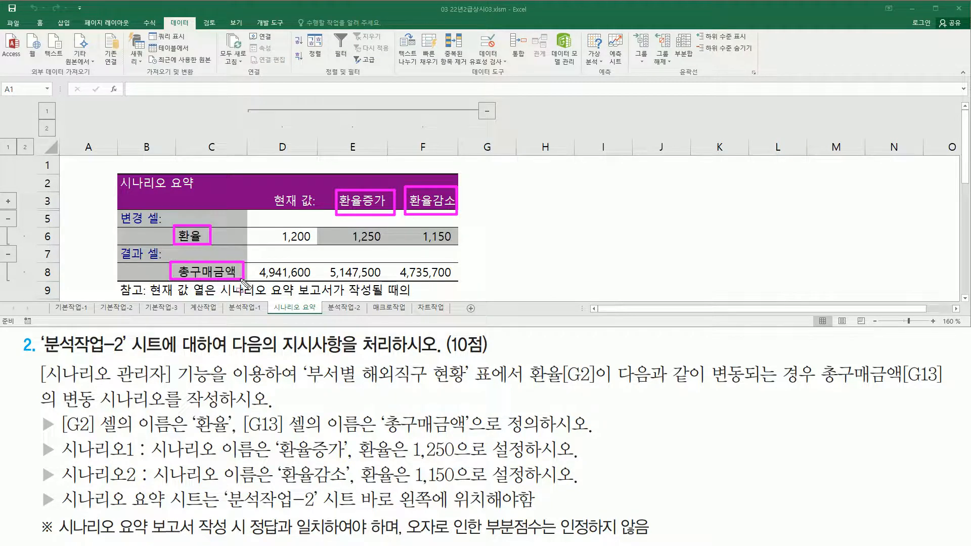
pyautogui.moveTo(37, 407)
pyautogui.mouseDown()
pyautogui.moveTo(129, 447)
pyautogui.moveTo(420, 451)
pyautogui.moveTo(605, 438)
pyautogui.mouseUp()
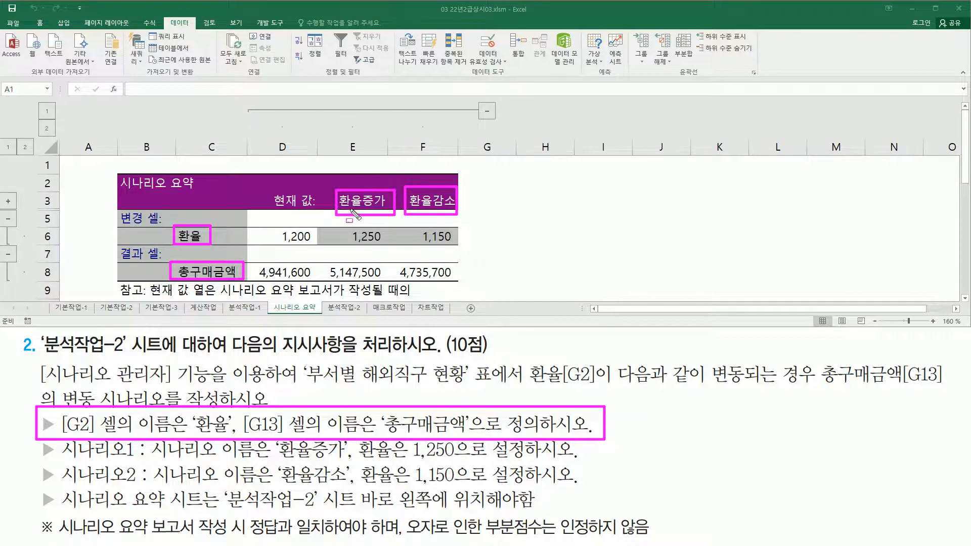
pyautogui.press('Escape')
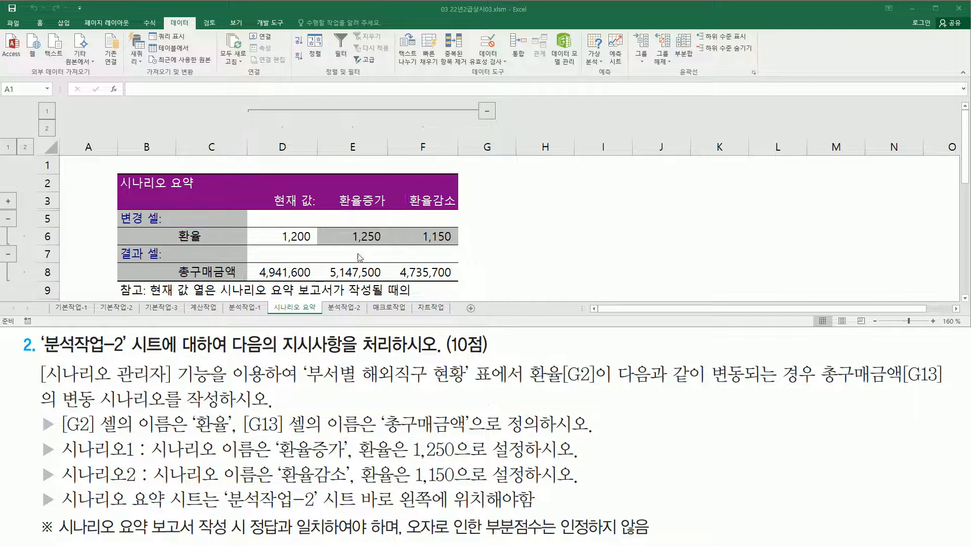
pyautogui.moveTo(275, 223); pyautogui.dragTo(313, 248)
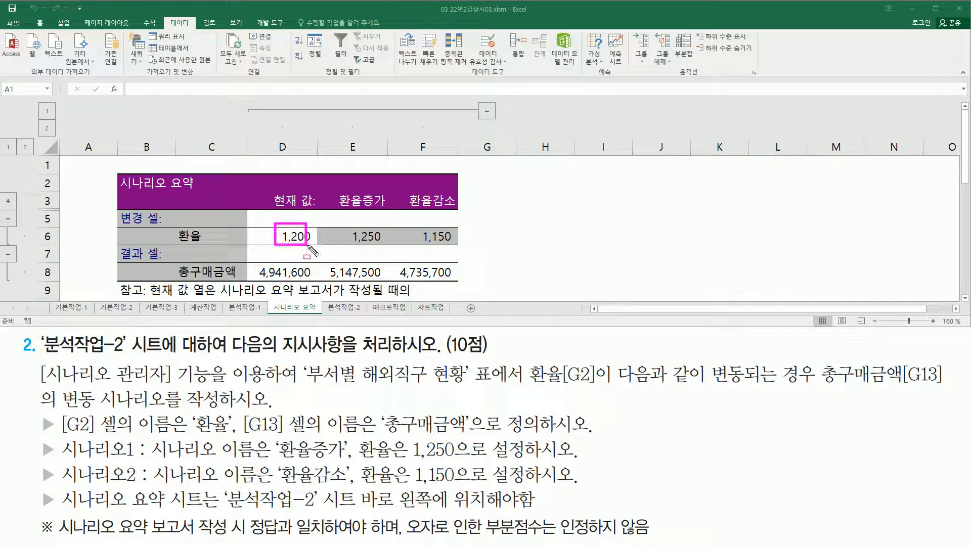
pyautogui.moveTo(249, 260); pyautogui.dragTo(315, 282)
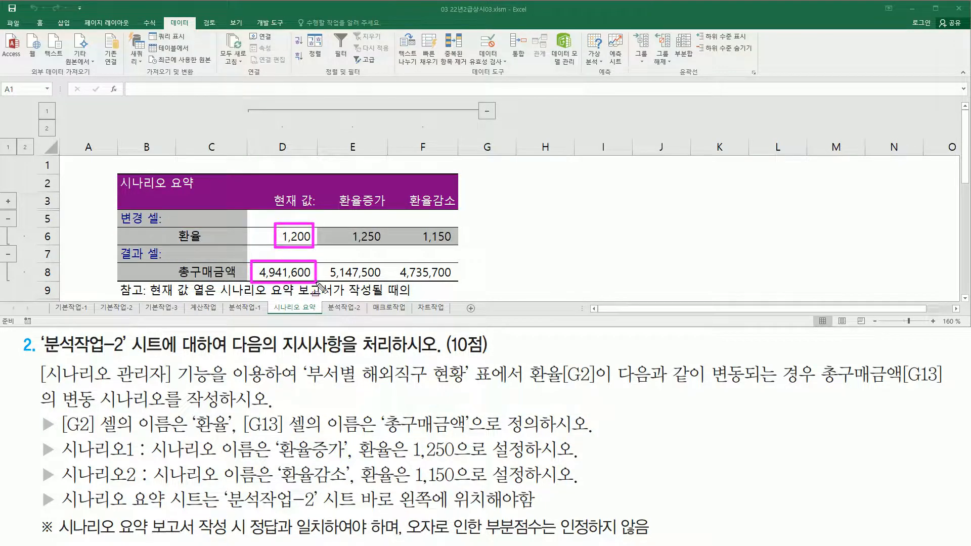
pyautogui.moveTo(343, 237); pyautogui.dragTo(382, 246)
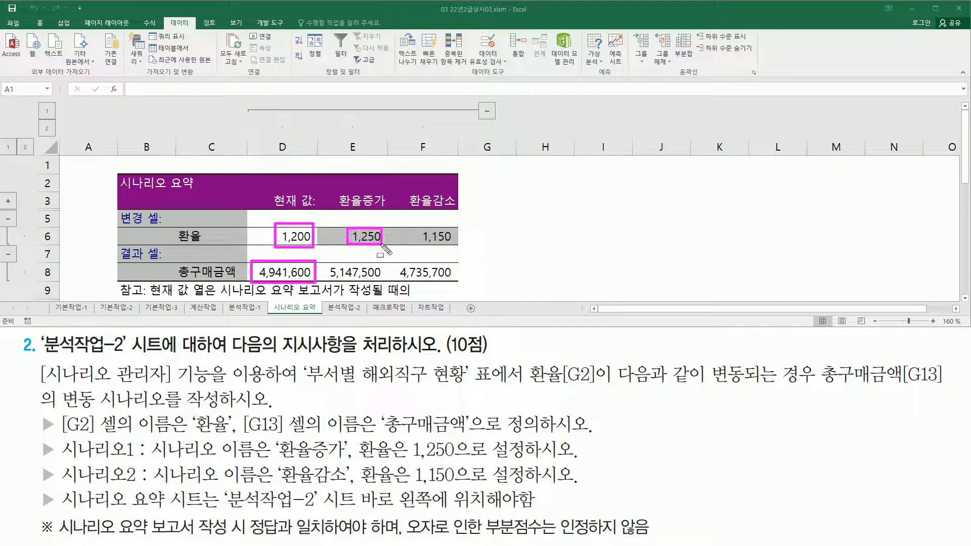
pyautogui.moveTo(324, 262); pyautogui.dragTo(384, 284)
pyautogui.moveTo(416, 226)
pyautogui.mouseDown()
pyautogui.moveTo(439, 250)
pyautogui.moveTo(454, 248)
pyautogui.mouseUp()
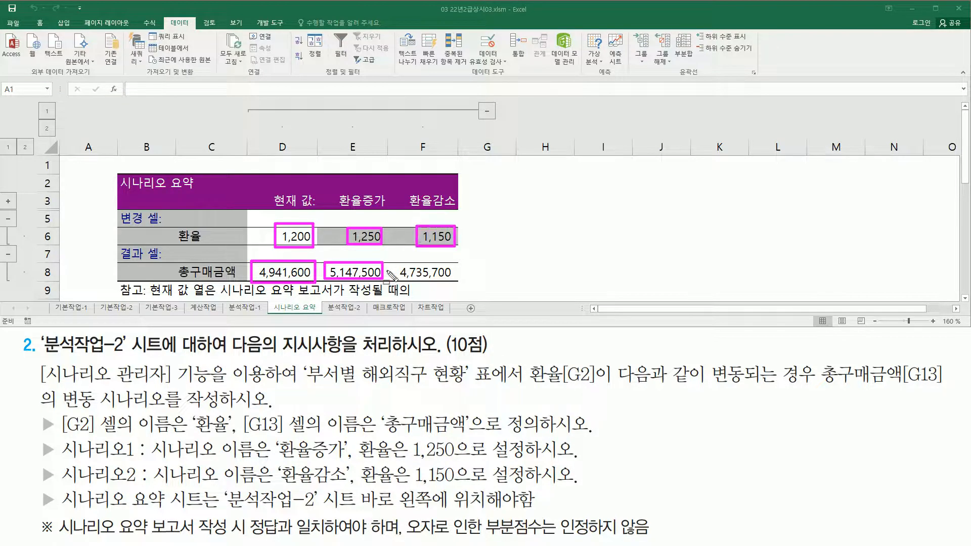
pyautogui.moveTo(394, 262)
pyautogui.mouseDown()
pyautogui.moveTo(418, 287)
pyautogui.moveTo(459, 281)
pyautogui.mouseUp()
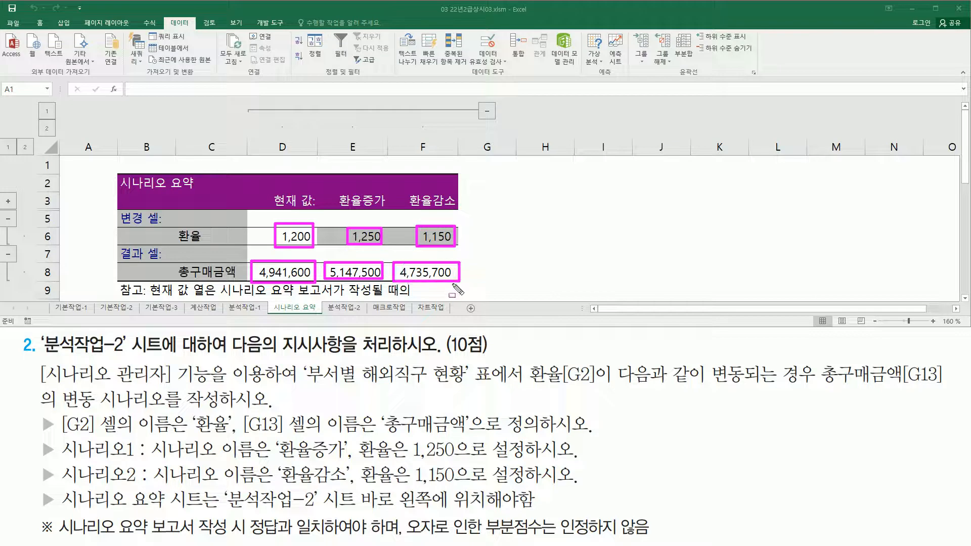
pyautogui.press('Escape')
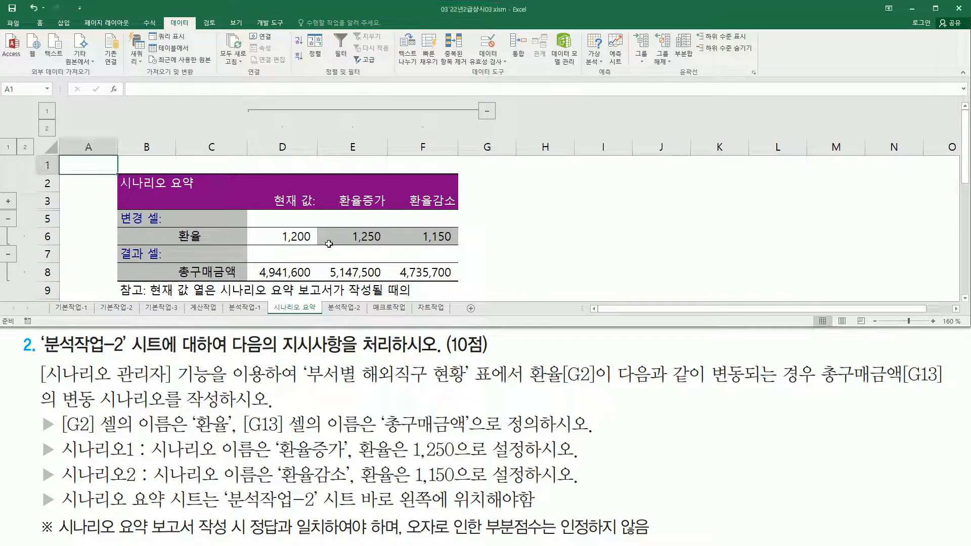